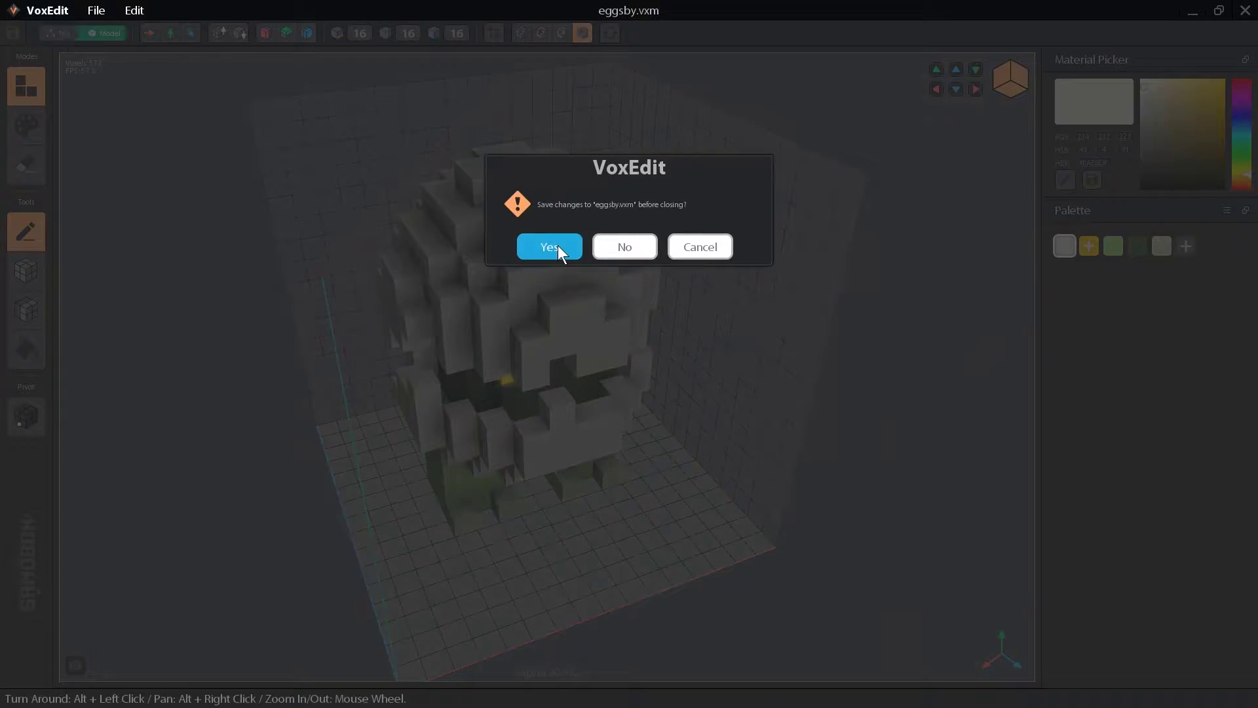
Duplicate the eggsby model in the Library as eggsby-leg
left_click(560, 247)
left_click(1143, 88)
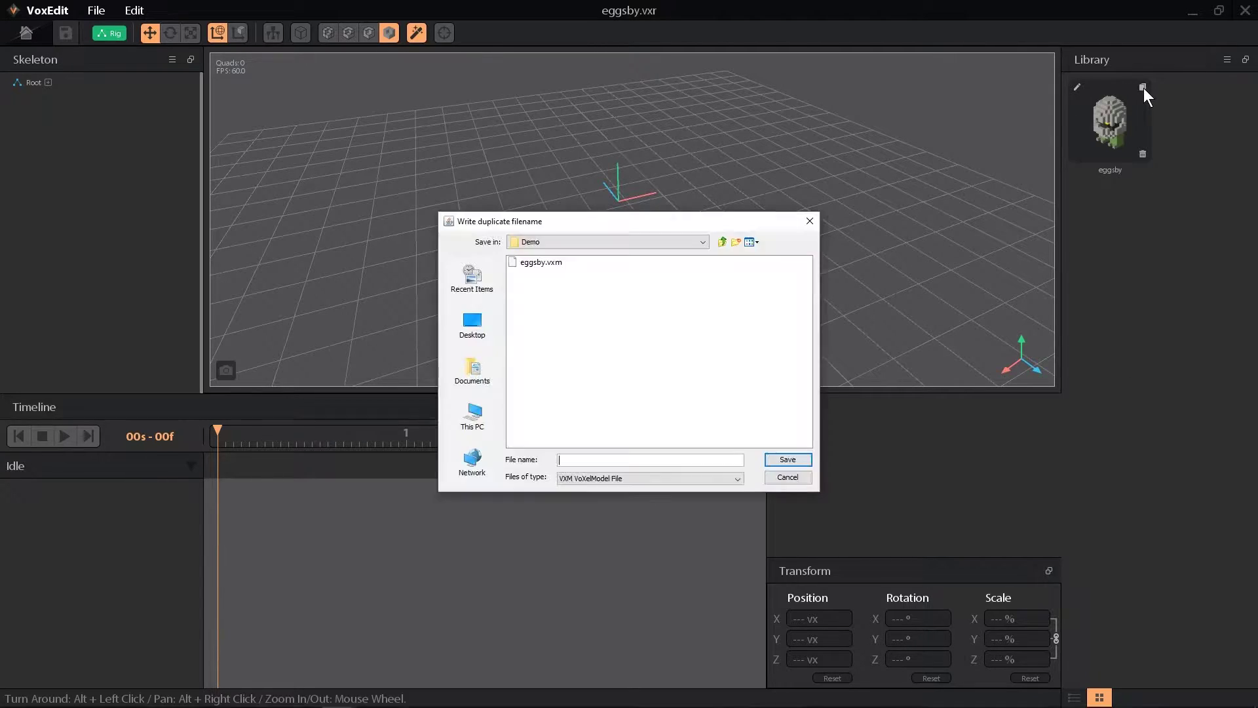
type("eggsby-leg")
key("Return")
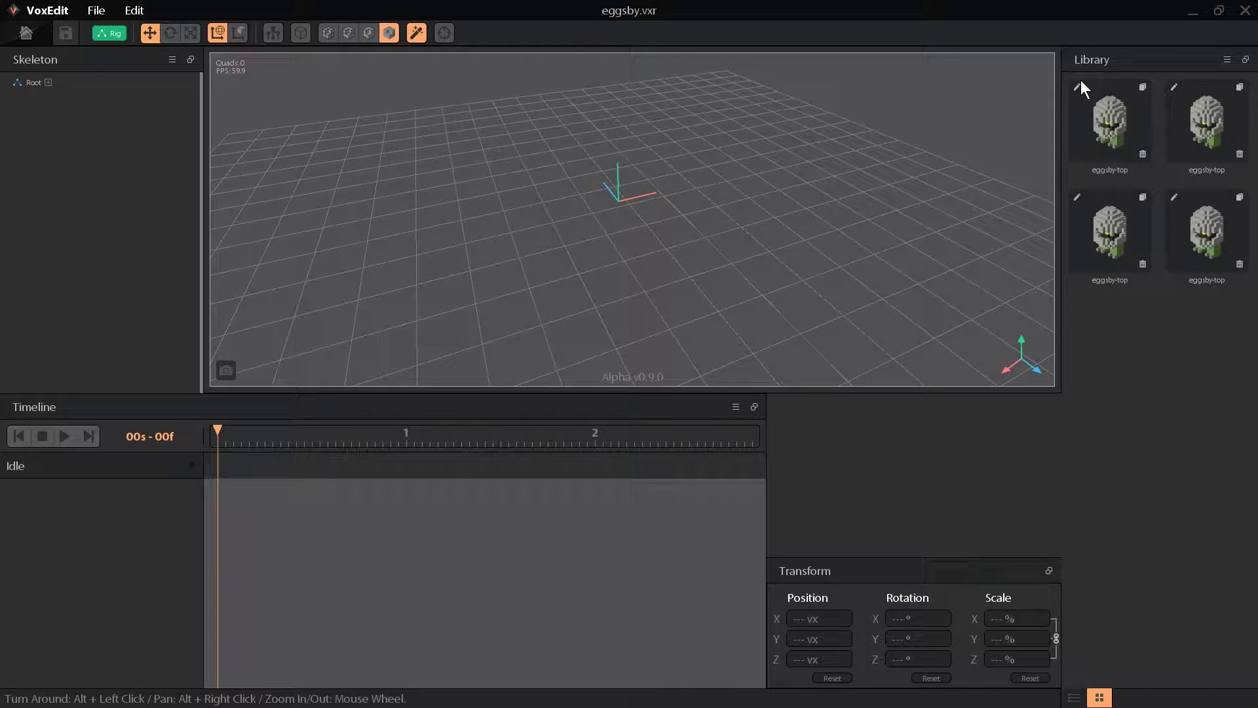
Reduce eggsby-leg to one leg: delete yellow and dark-green colours, trim volume, set pivot
left_click(1079, 86)
right_click(1075, 256)
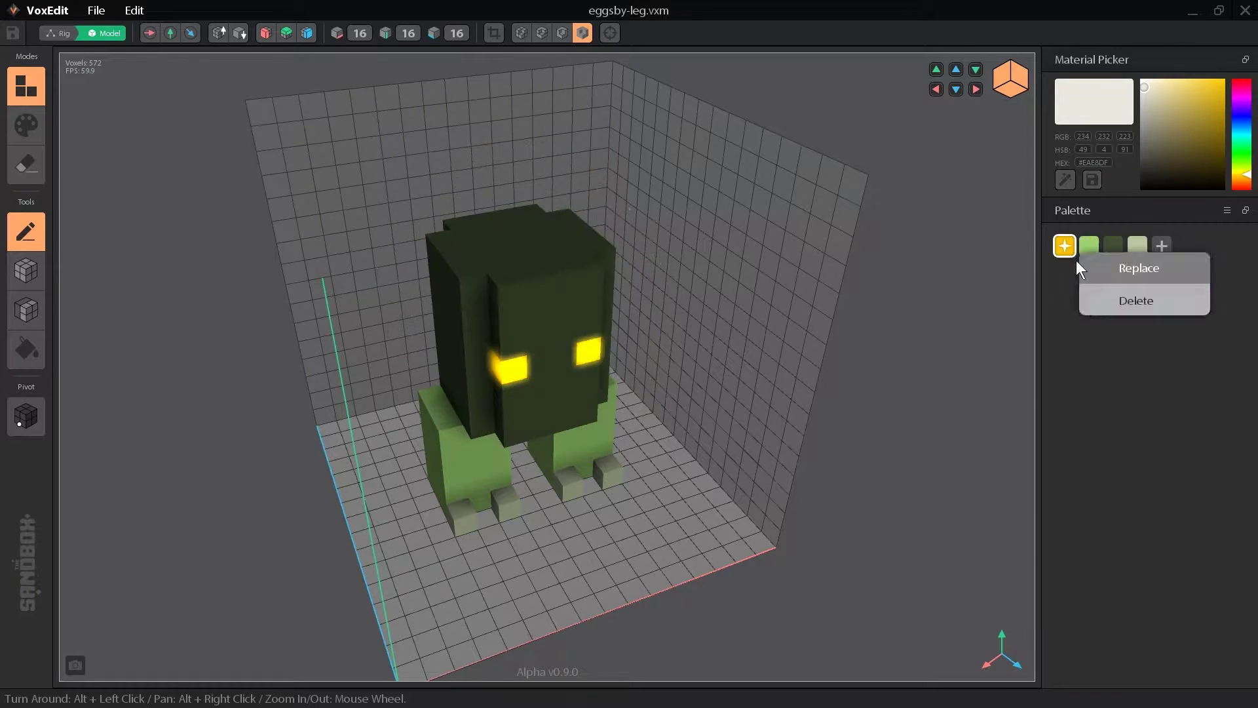
left_click(1135, 300)
right_click(1089, 247)
left_click(1147, 300)
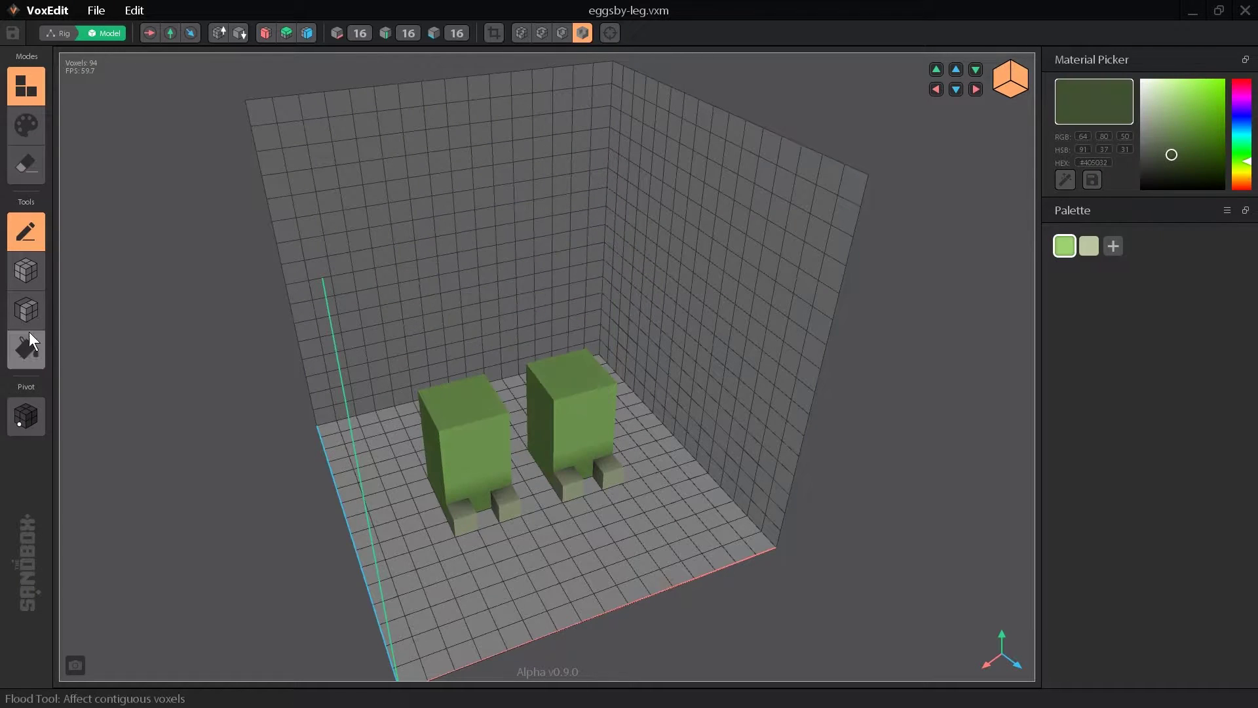
left_click(26, 347)
left_click(613, 463)
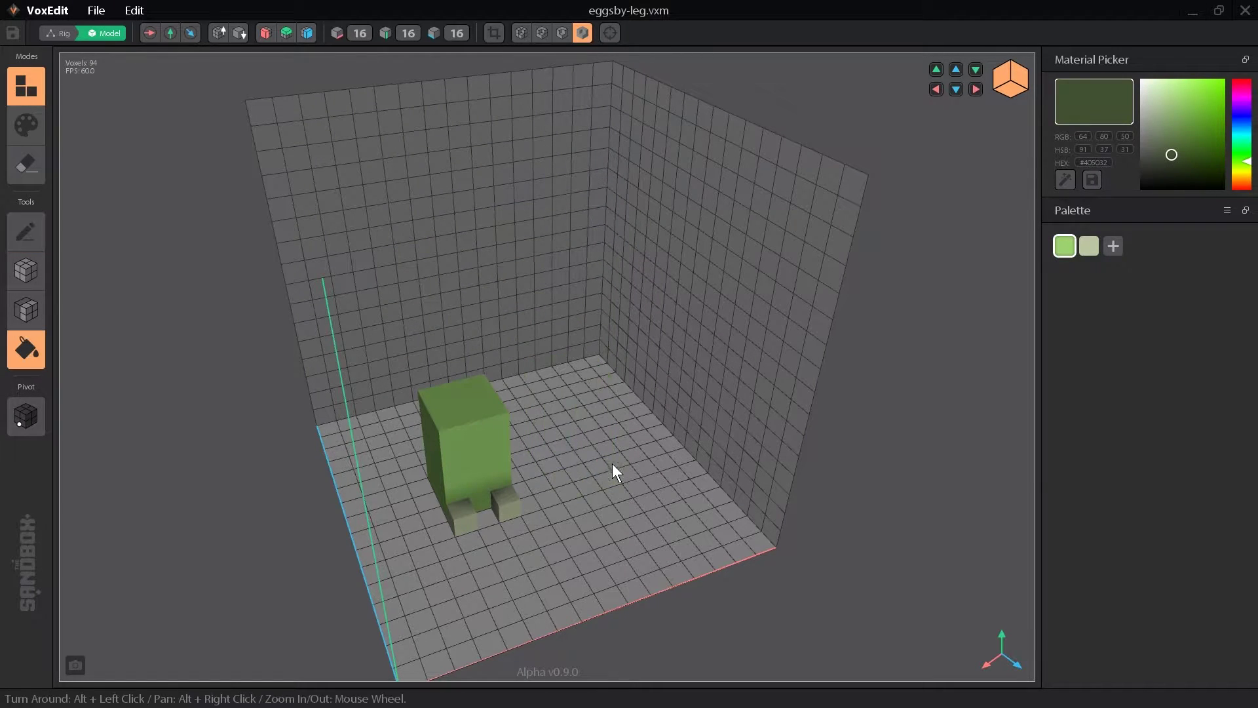
left_click(494, 32)
scroll(517, 496, "down", 3)
left_click_drag(537, 173, 479, 247)
scroll(479, 247, "up", 5)
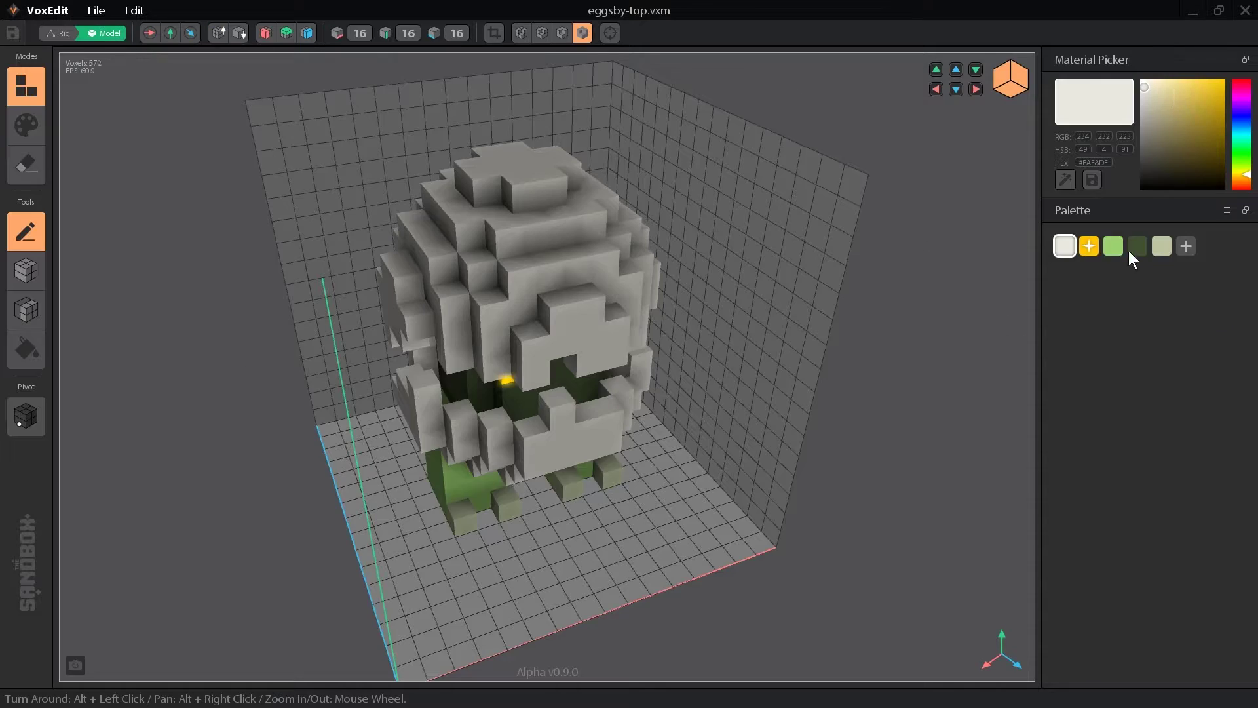
Strip eggsby-top down to the grey shell and trim its volume
right_click(1137, 247)
left_click(1147, 300)
right_click(1113, 246)
left_click(1122, 300)
left_click(27, 347)
left_click(495, 32)
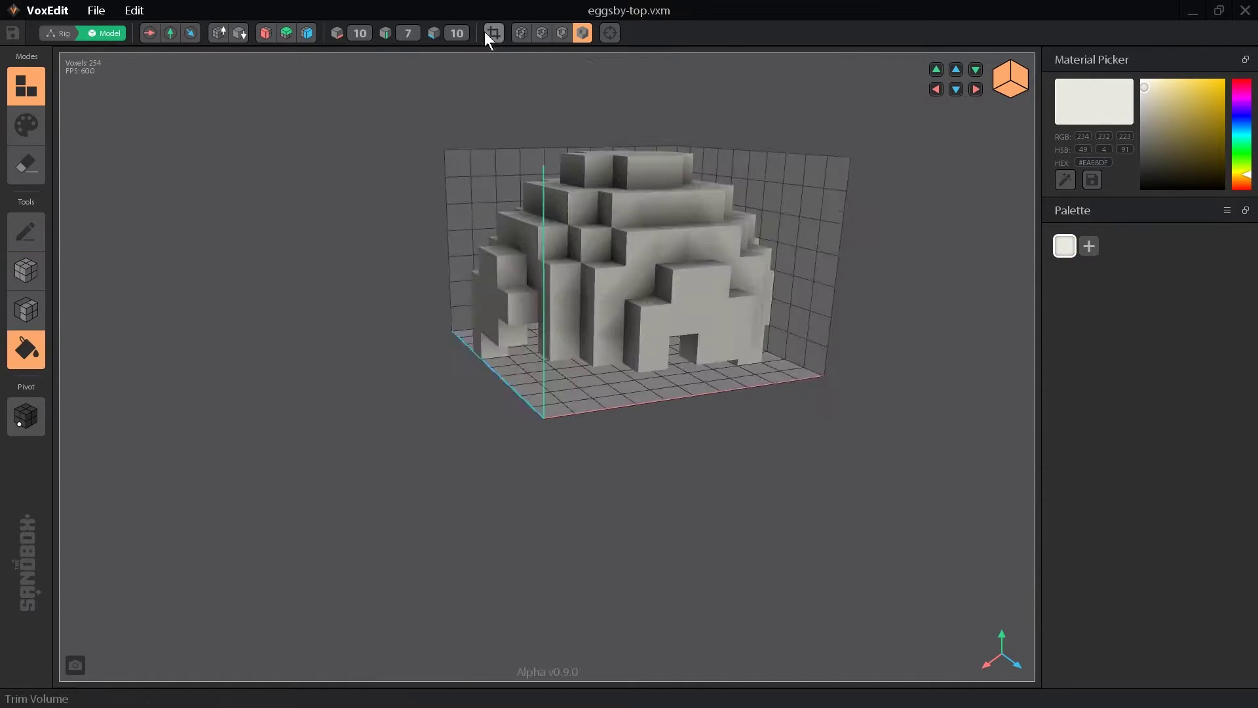
scroll(547, 458, "down", 3)
scroll(547, 459, "up", 3)
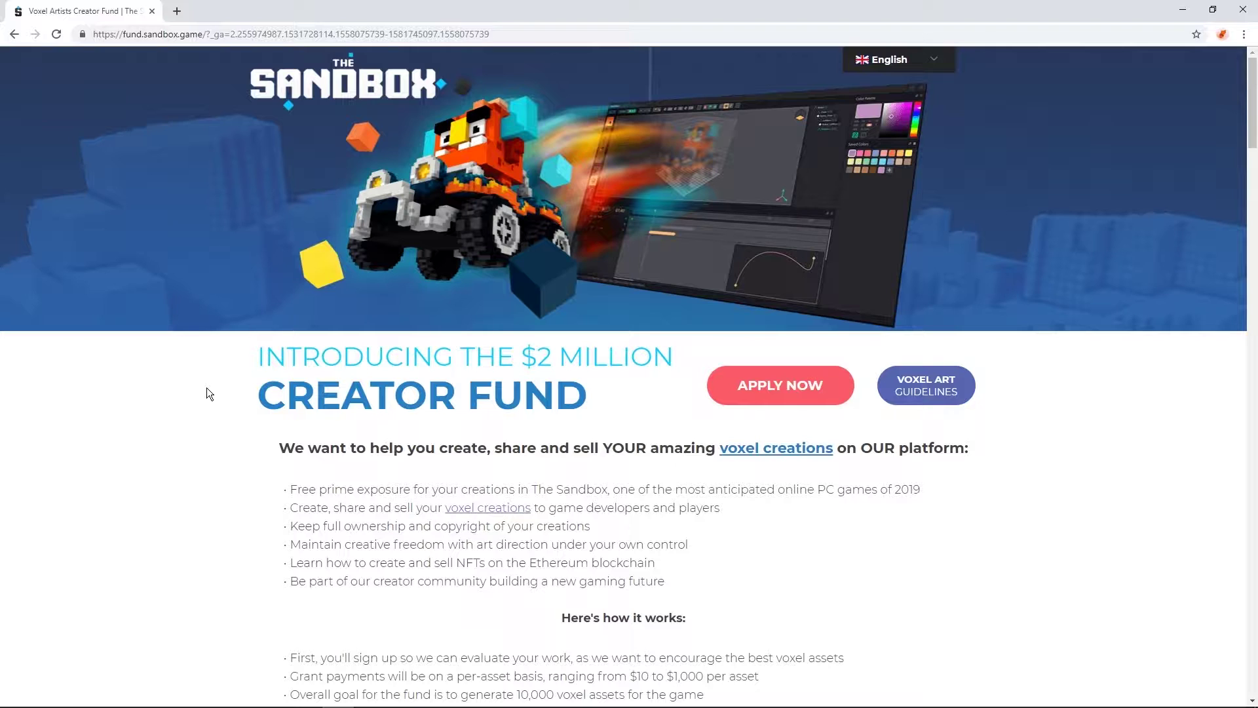
Scroll the Creator Fund page down to the Frequently Asked Questions section
scroll(206, 389, "down", 4)
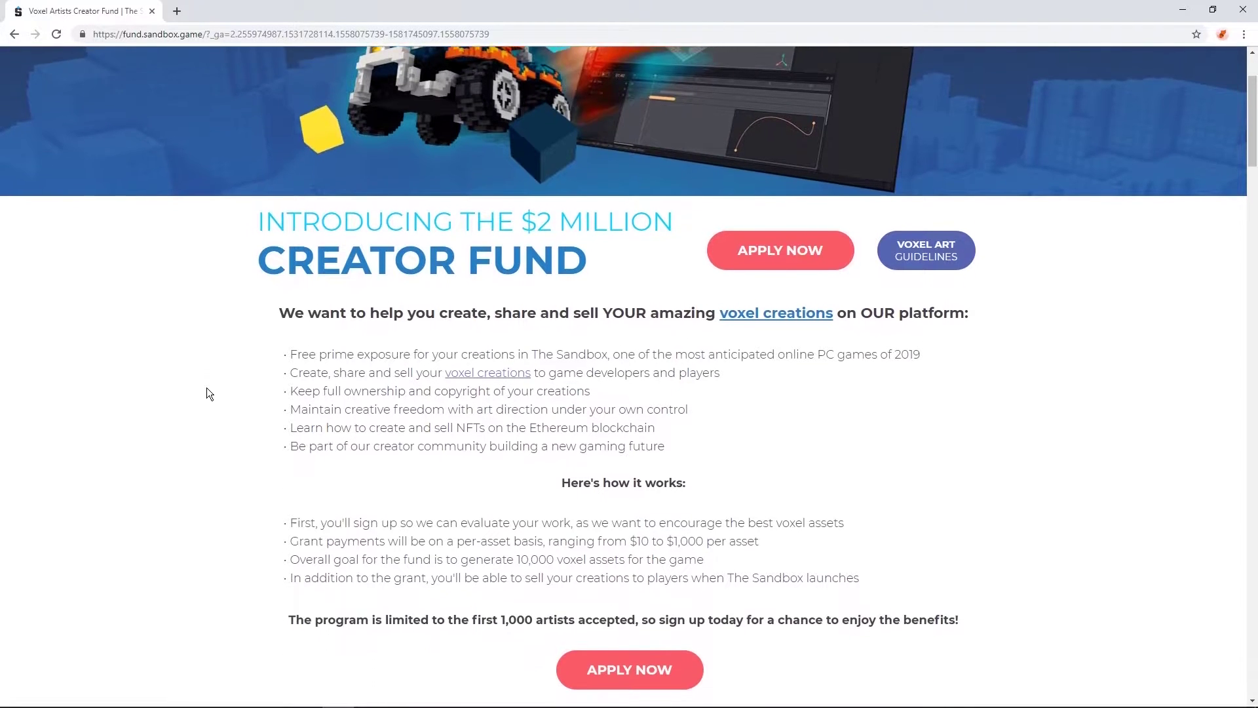
scroll(207, 393, "down", 1)
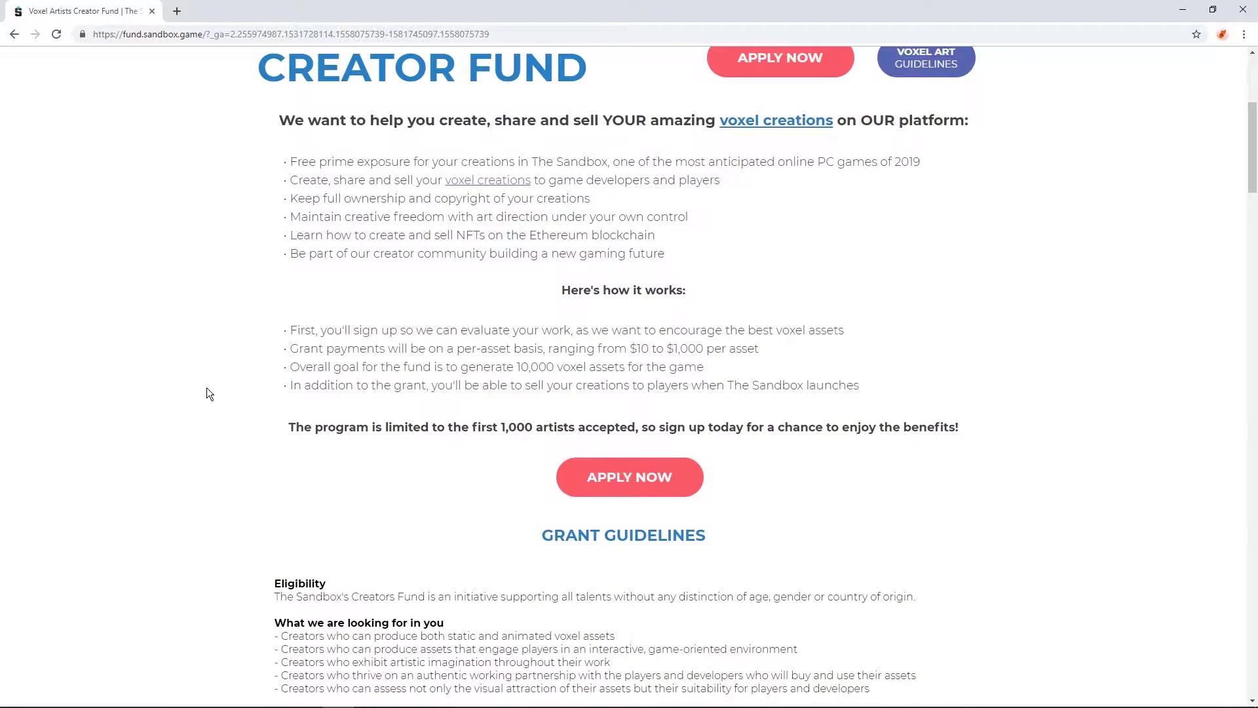
scroll(206, 394, "down", 3)
scroll(208, 393, "down", 2)
scroll(207, 393, "down", 6)
scroll(206, 393, "down", 6)
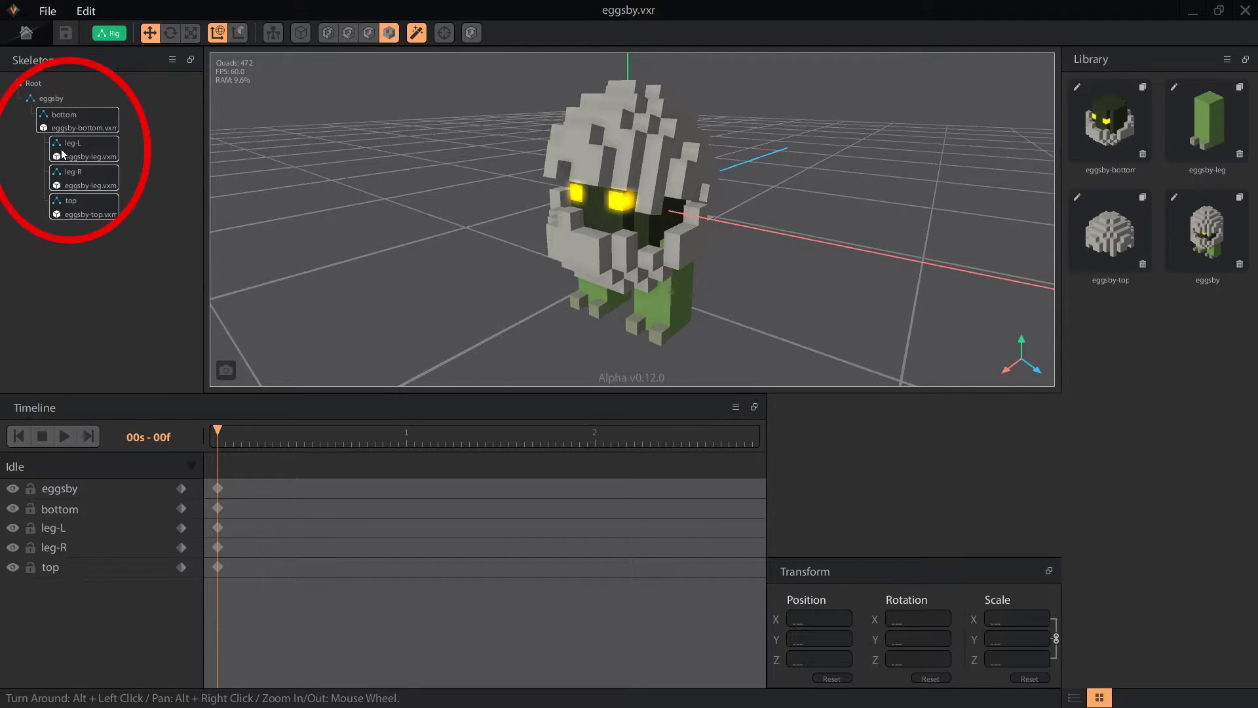
left_click(273, 33)
left_click(628, 173)
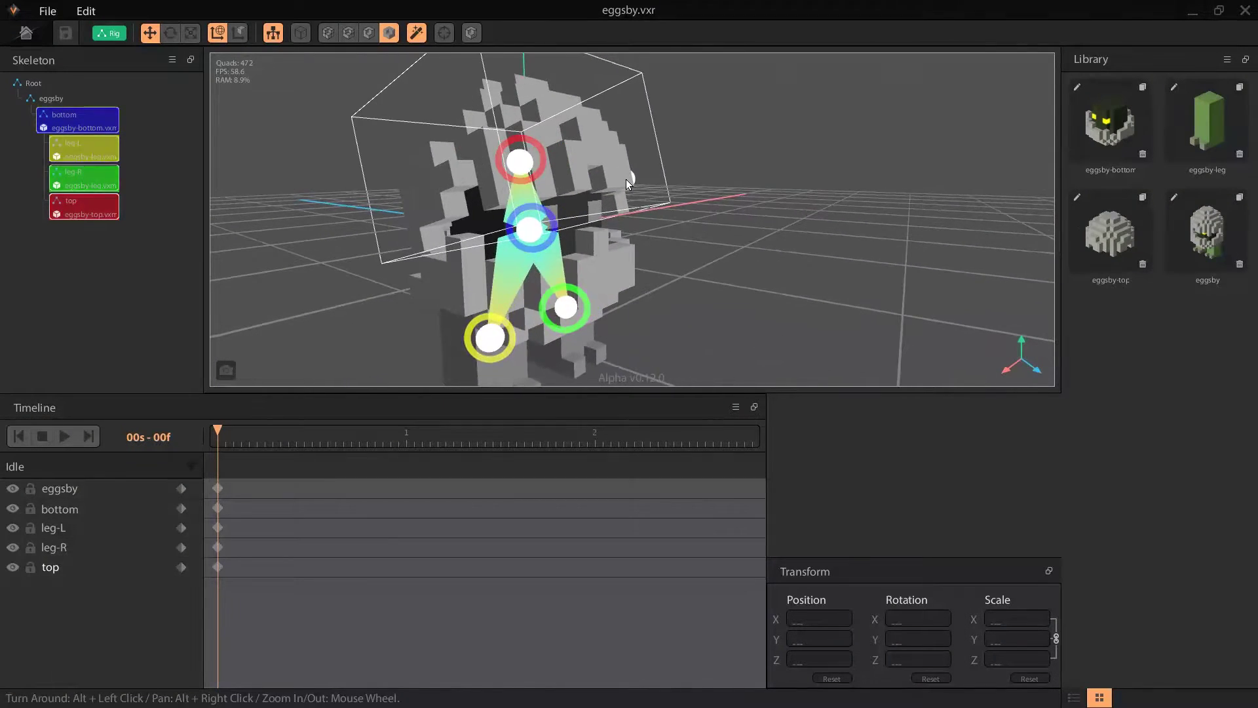
left_click(531, 324)
left_click(644, 301)
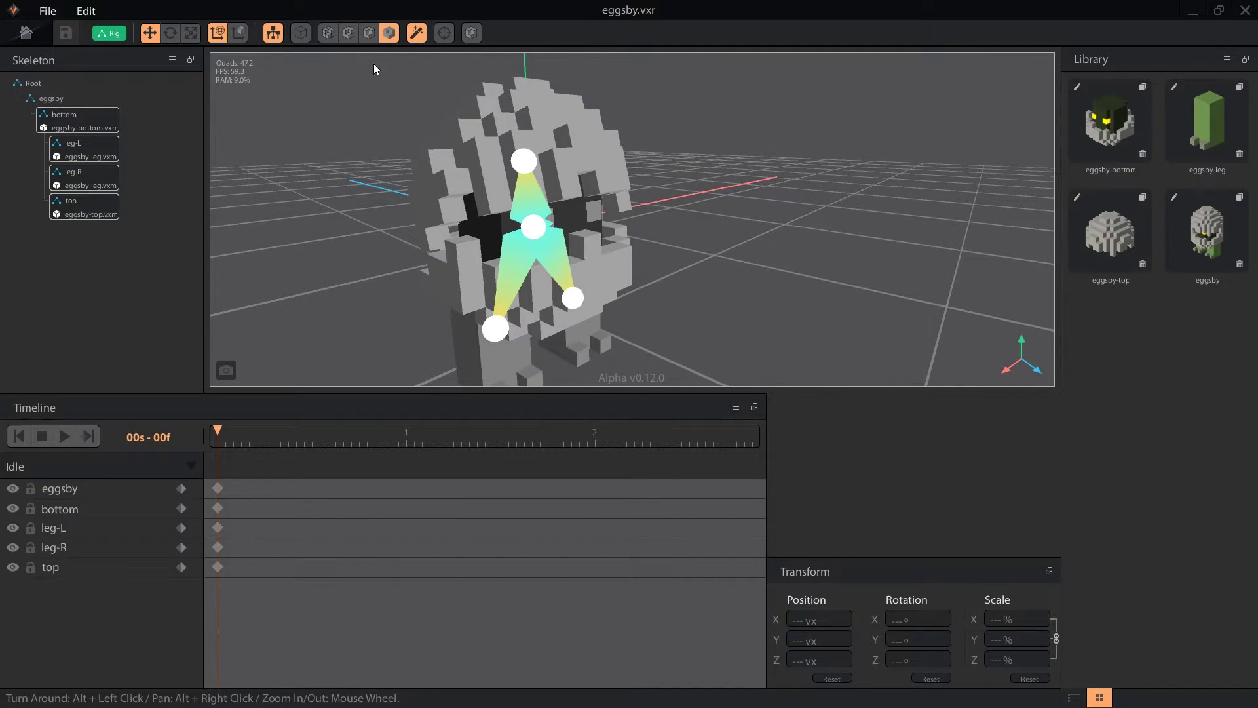
left_click(274, 29)
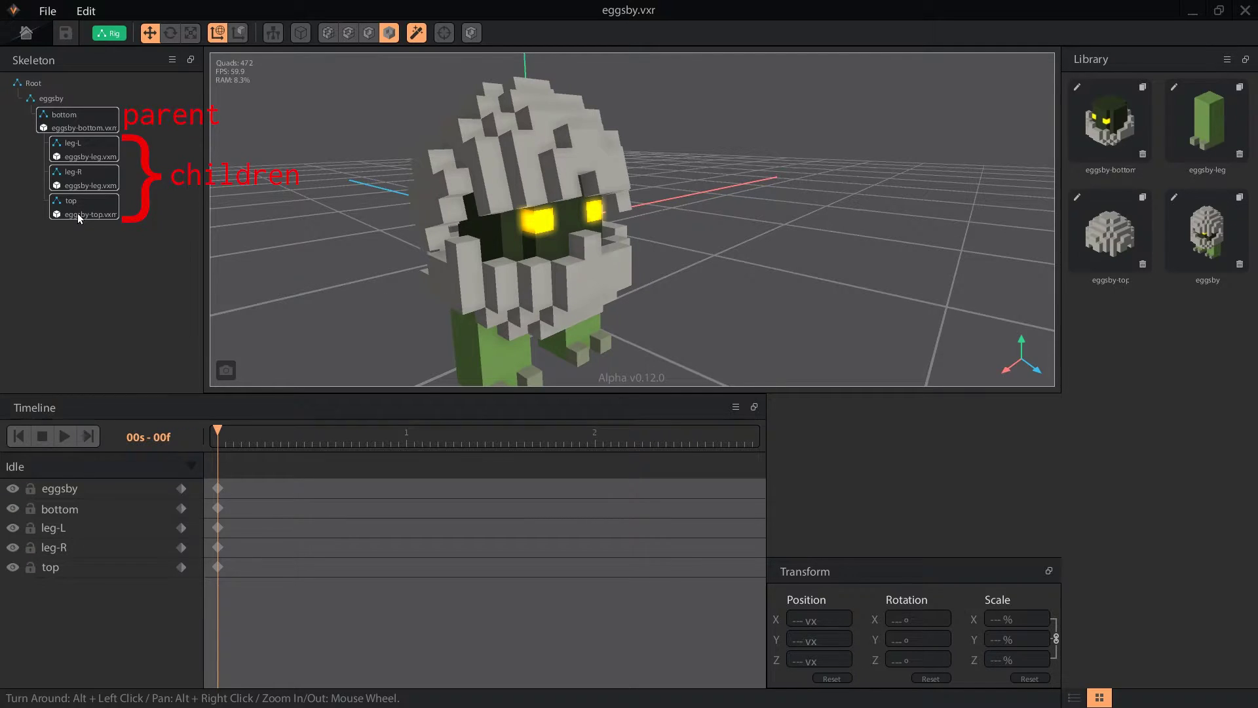
left_click(65, 120)
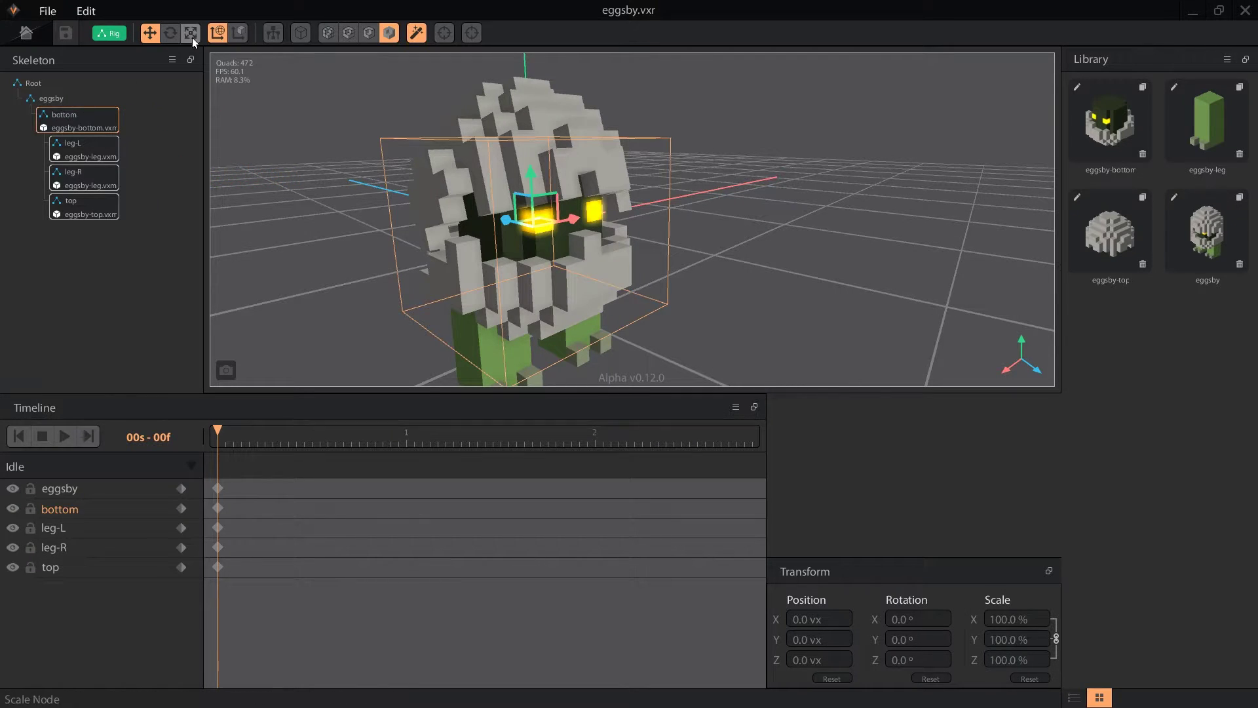
left_click(172, 33)
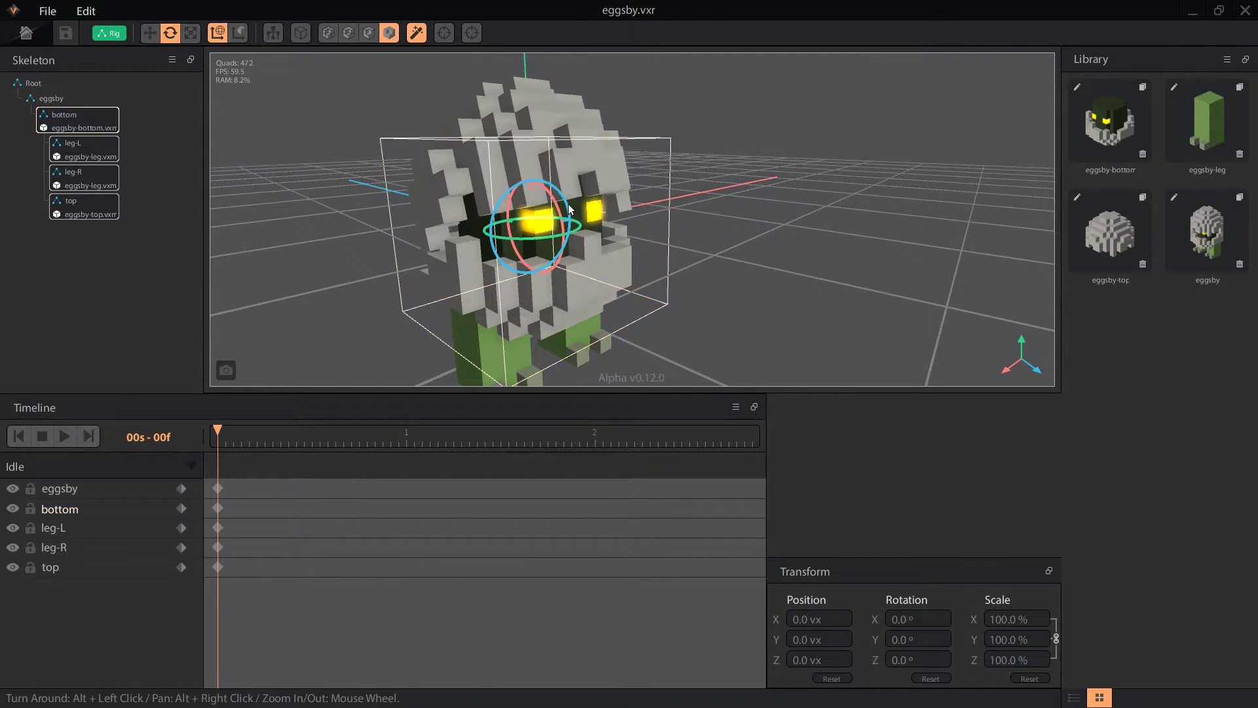
mouse_move(568, 210)
left_mouse_down()
mouse_move(562, 227)
mouse_move(572, 195)
left_mouse_up()
key("ctrl+z")
left_click(78, 141)
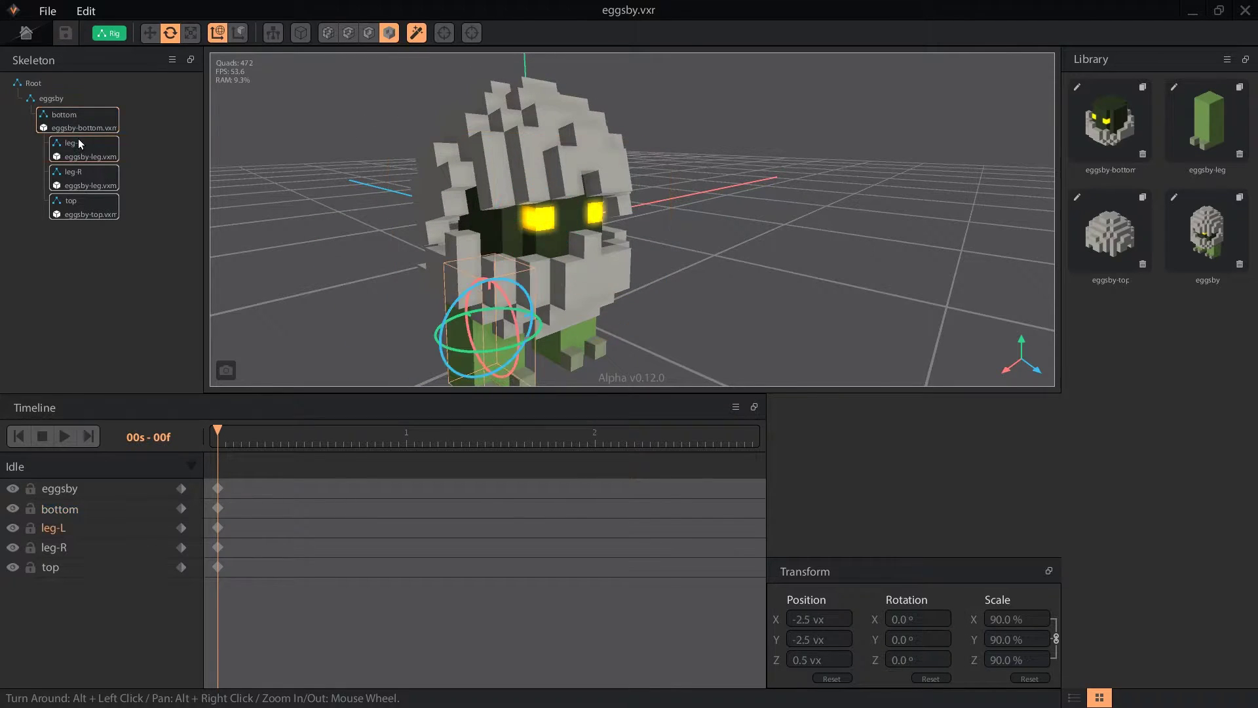
mouse_move(522, 272)
left_mouse_down()
mouse_move(522, 289)
mouse_move(514, 252)
mouse_move(521, 298)
mouse_move(505, 355)
mouse_move(531, 280)
left_mouse_up()
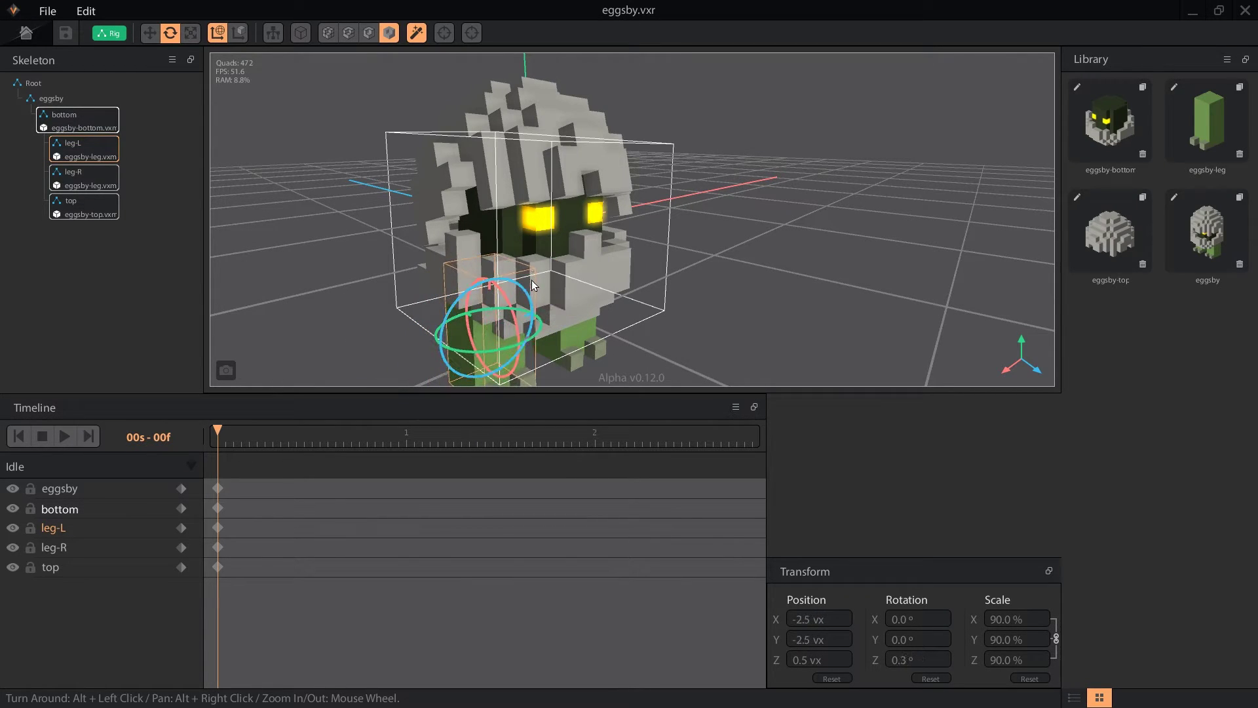
left_click(303, 232)
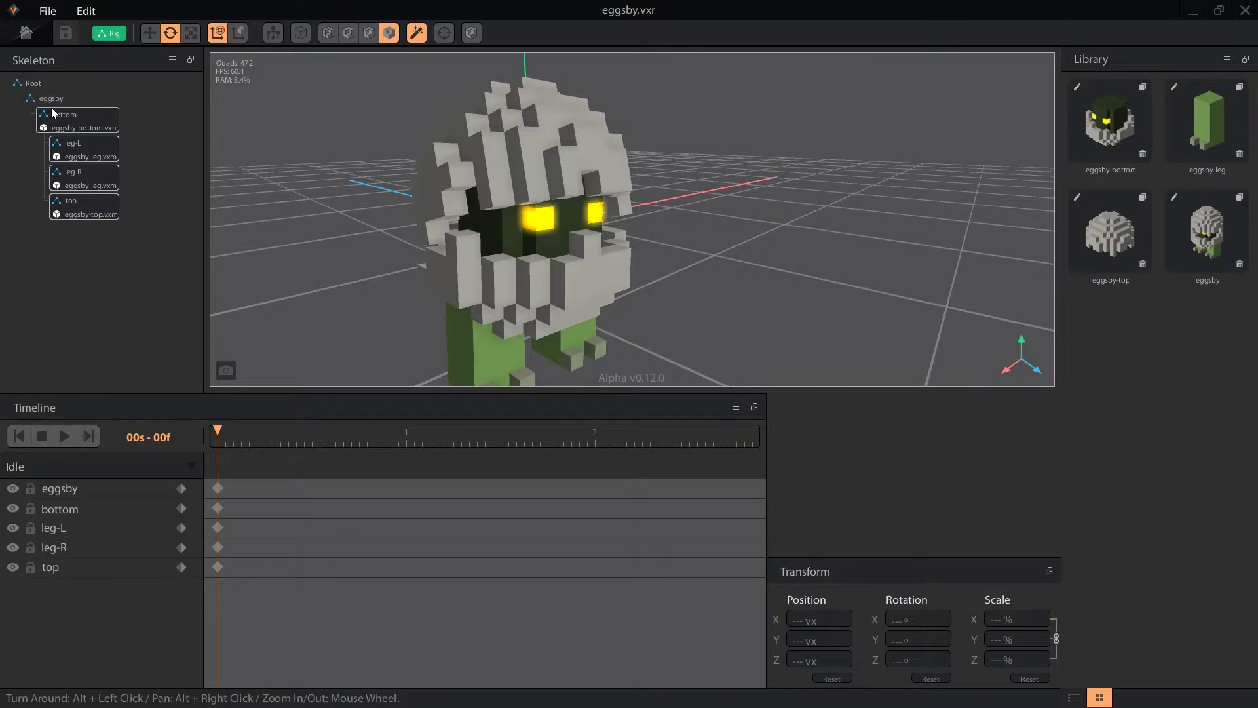
left_click_drag(1208, 233, 664, 263)
left_click(274, 35)
left_click(600, 245)
scroll(601, 243, "up", 3)
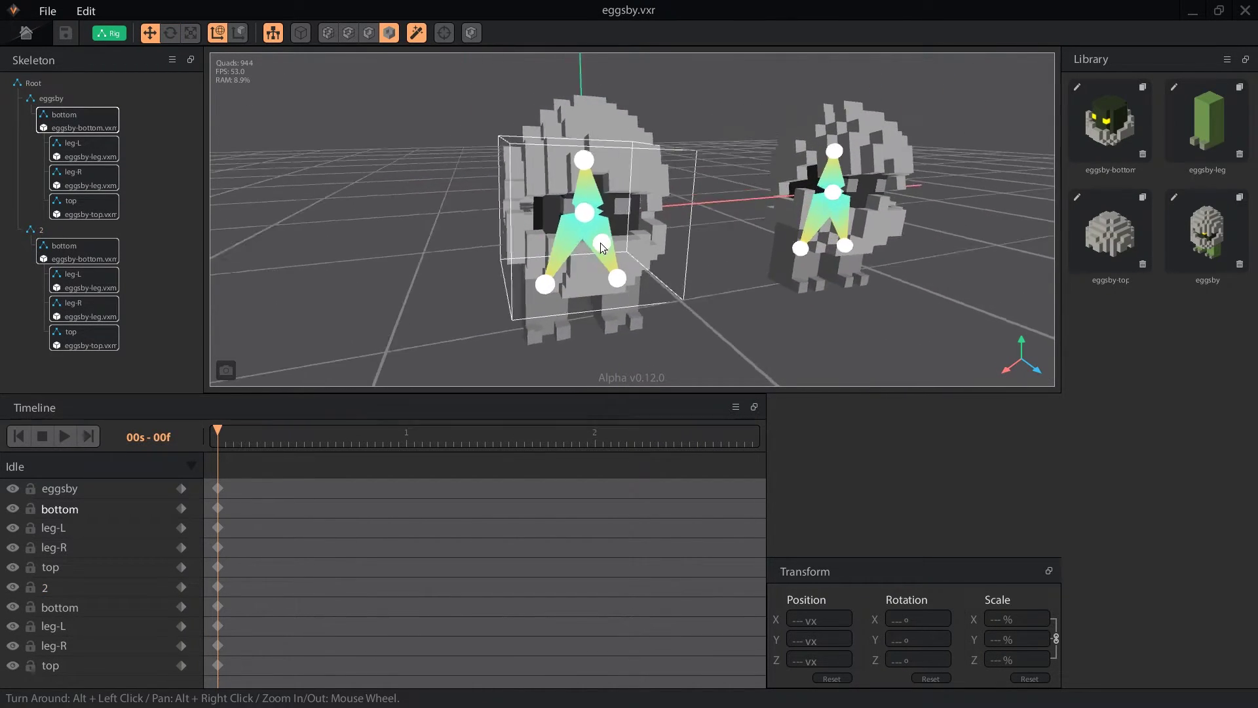
left_click_drag(601, 245, 663, 234, "alt")
left_click(662, 232)
scroll(663, 233, "up", 3)
left_click(695, 243)
left_click(603, 267)
key("ctrl+z")
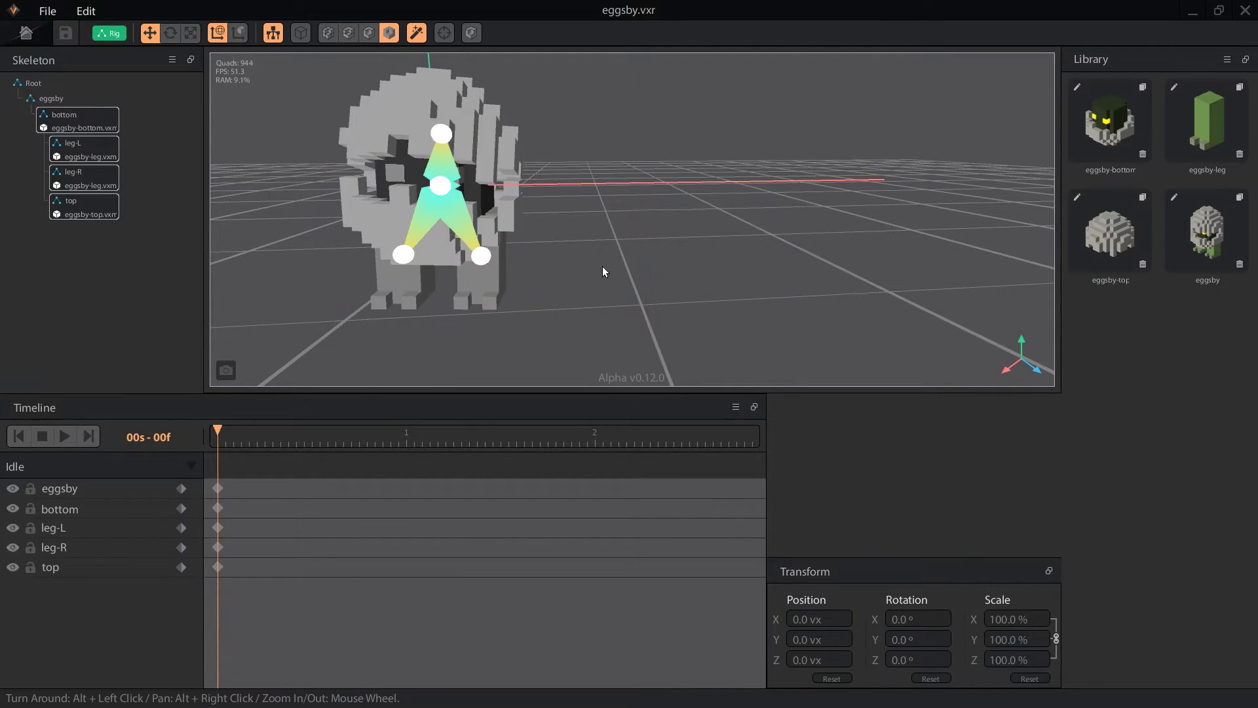
key("ctrl+z")
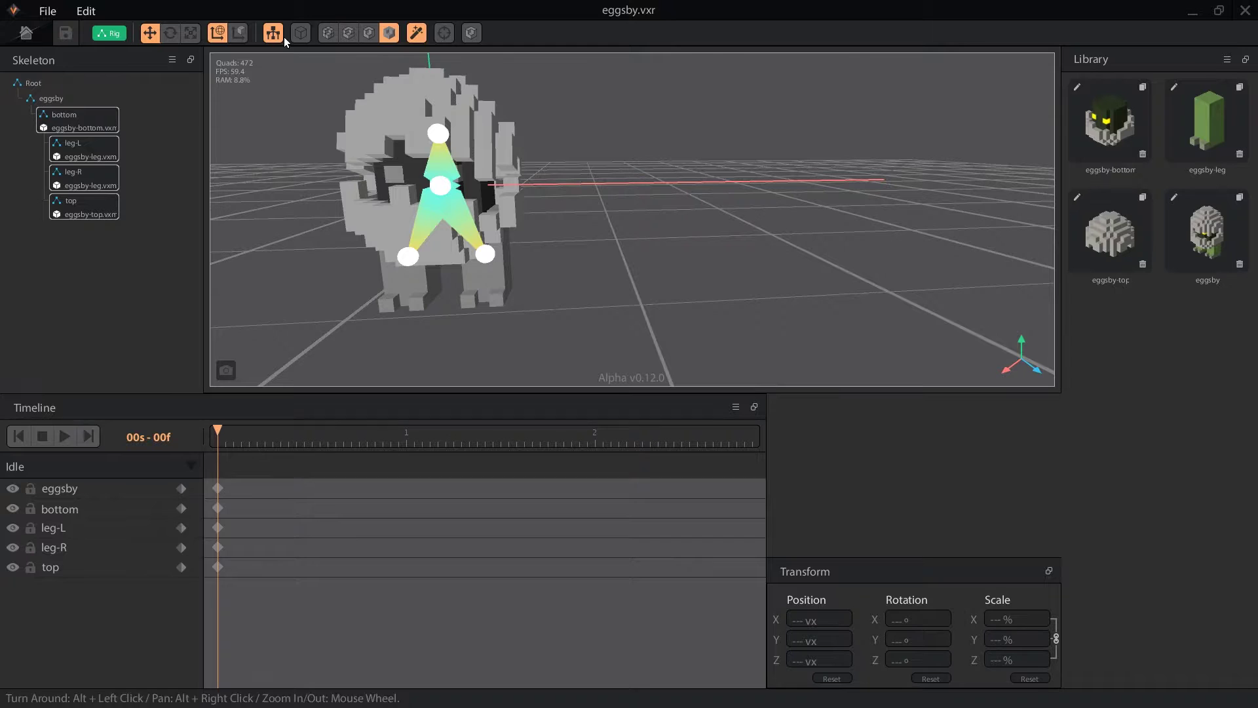
left_click(276, 35)
left_click_drag(348, 183, 470, 152, "alt")
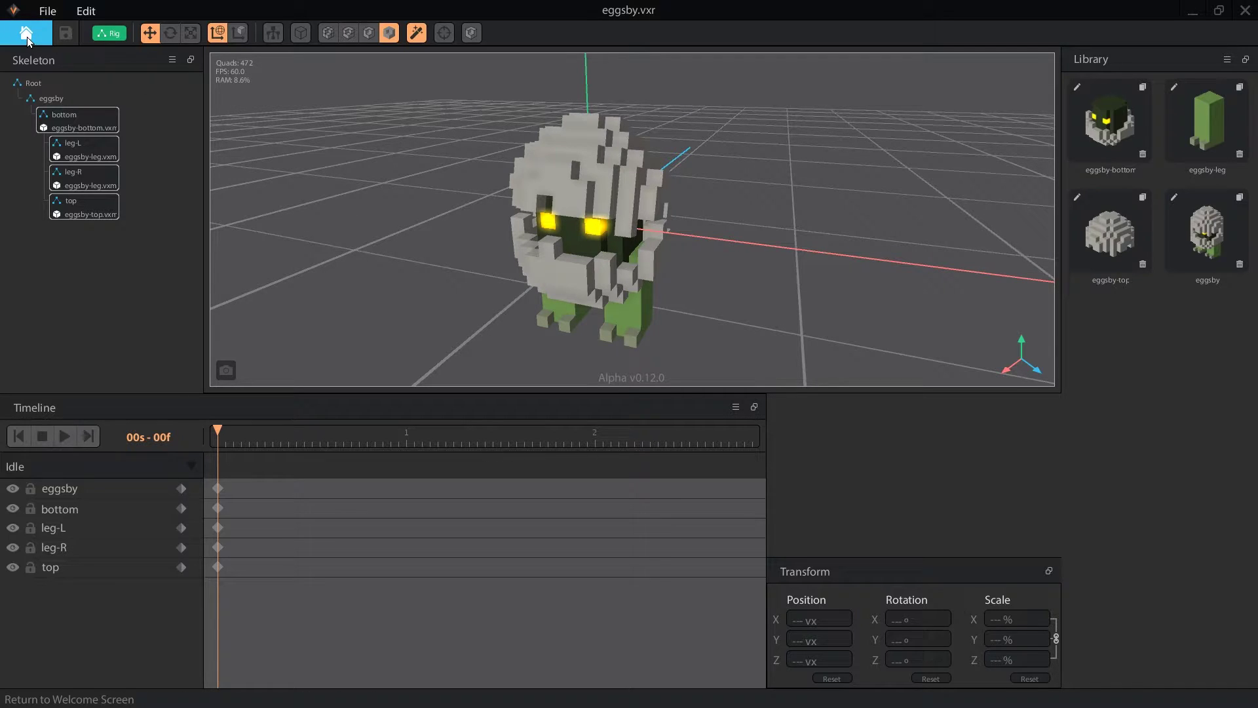
Switch eggsby-bottom.vxm into Model mode, then return to the rig, saving it
left_click(103, 32)
left_click(63, 34)
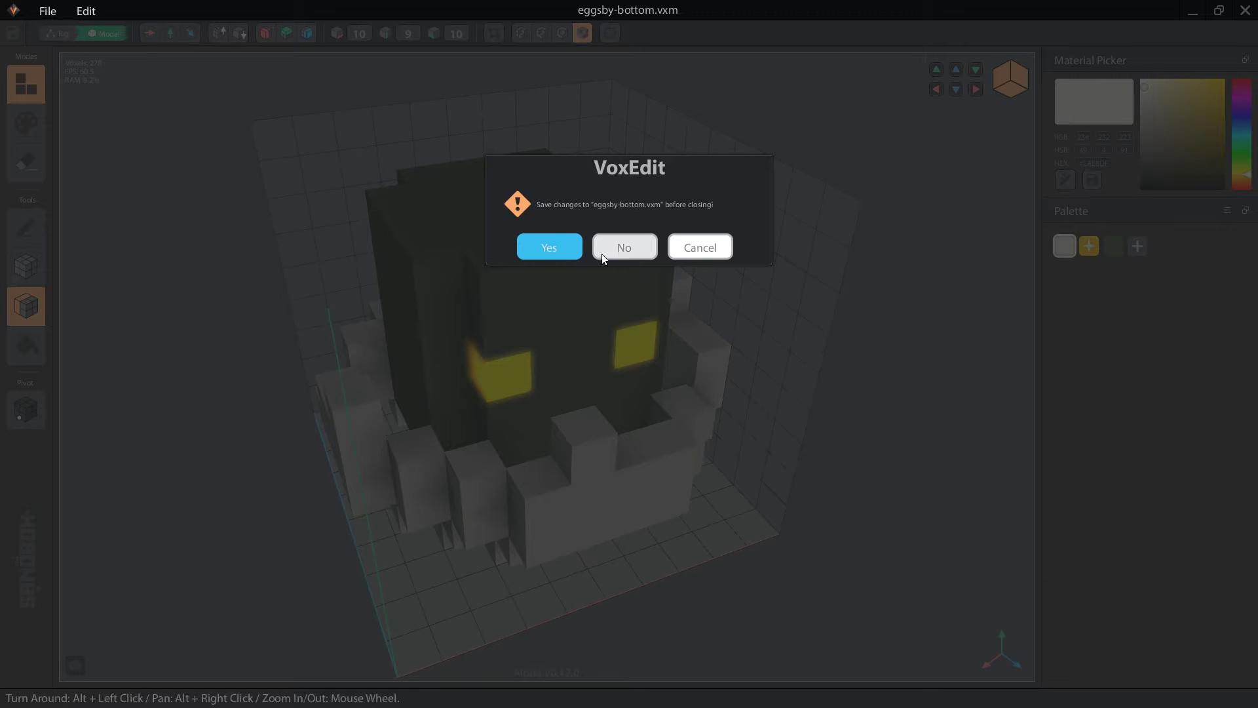
left_click(543, 249)
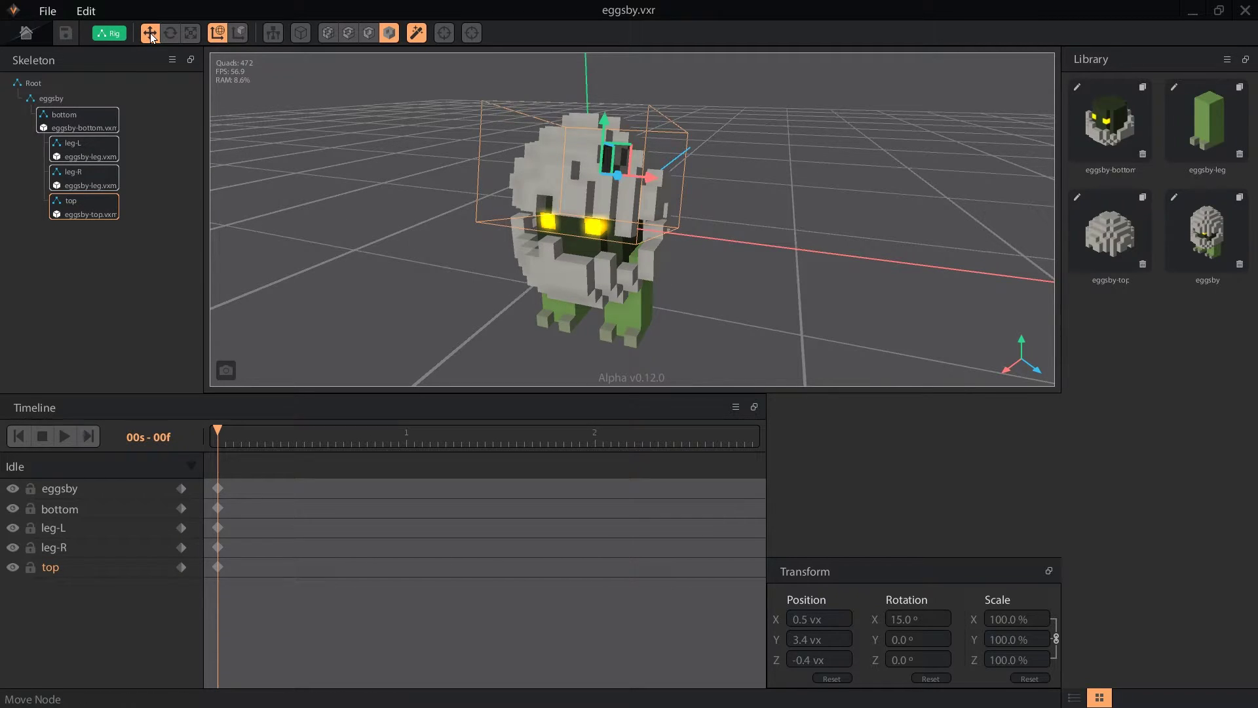
Cycle through the Rotate, Scale and Move tools and switch transforms to Local space
left_click(170, 33)
left_click(191, 34)
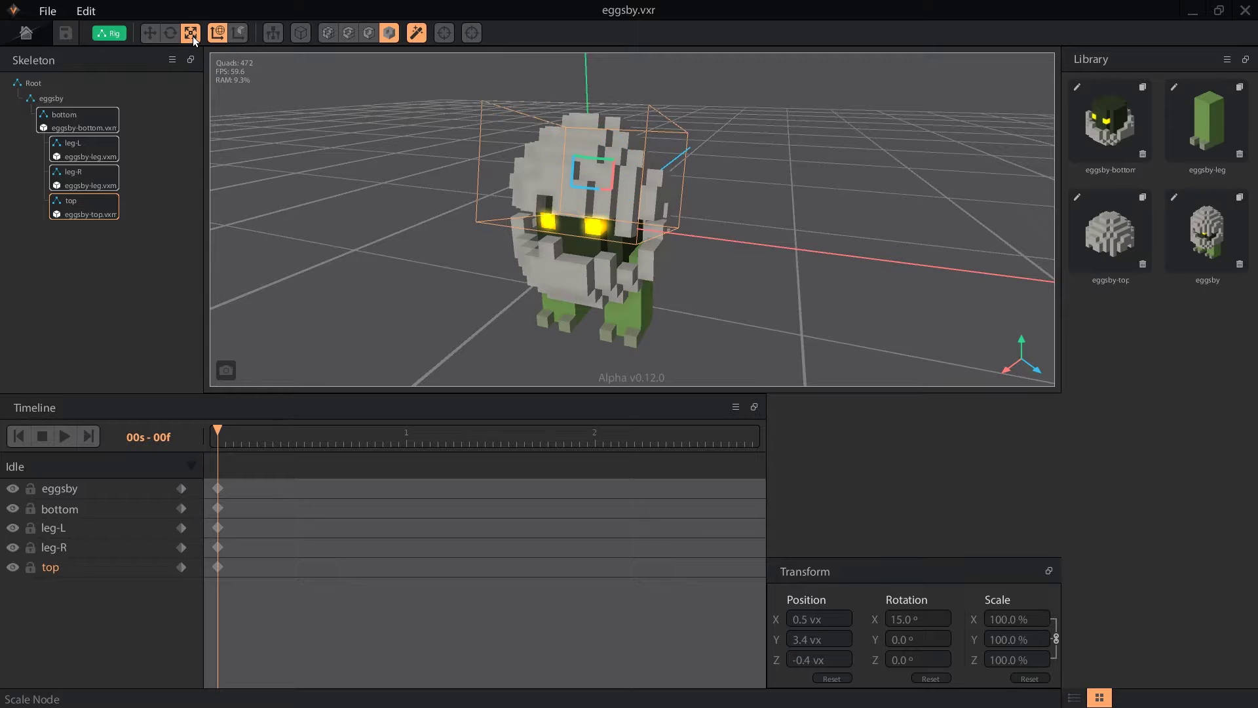
left_click(154, 42)
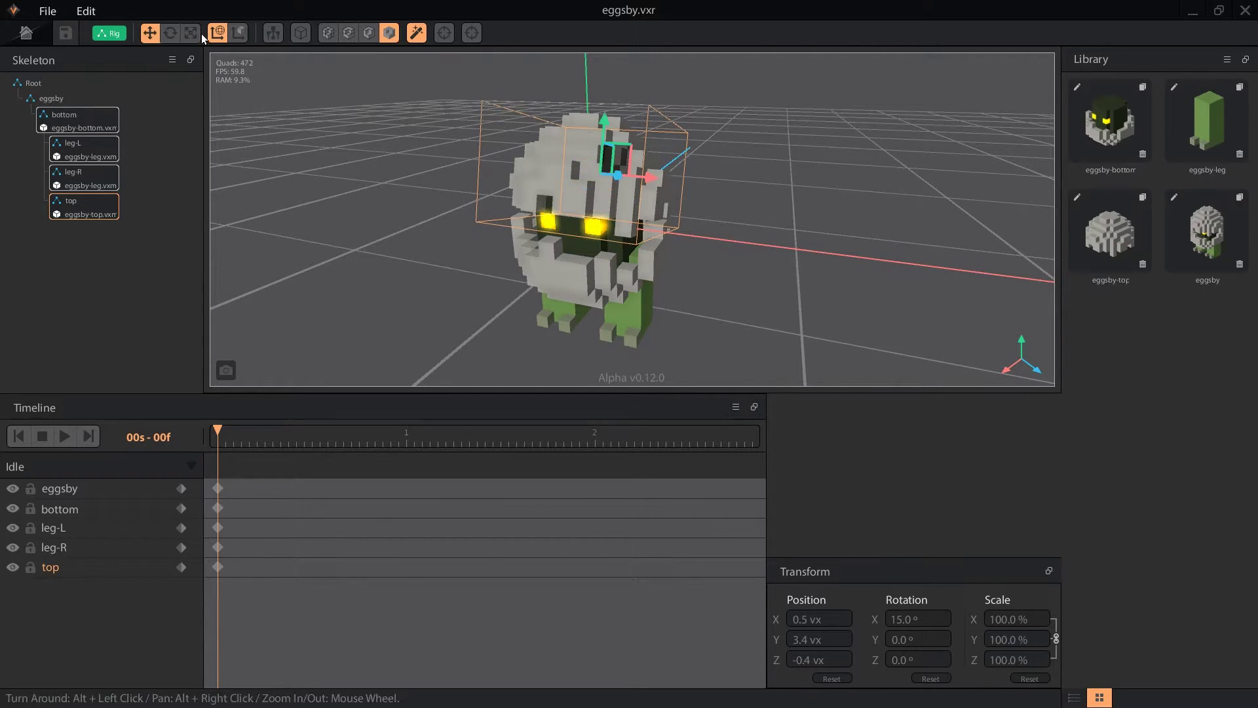
left_click(232, 37)
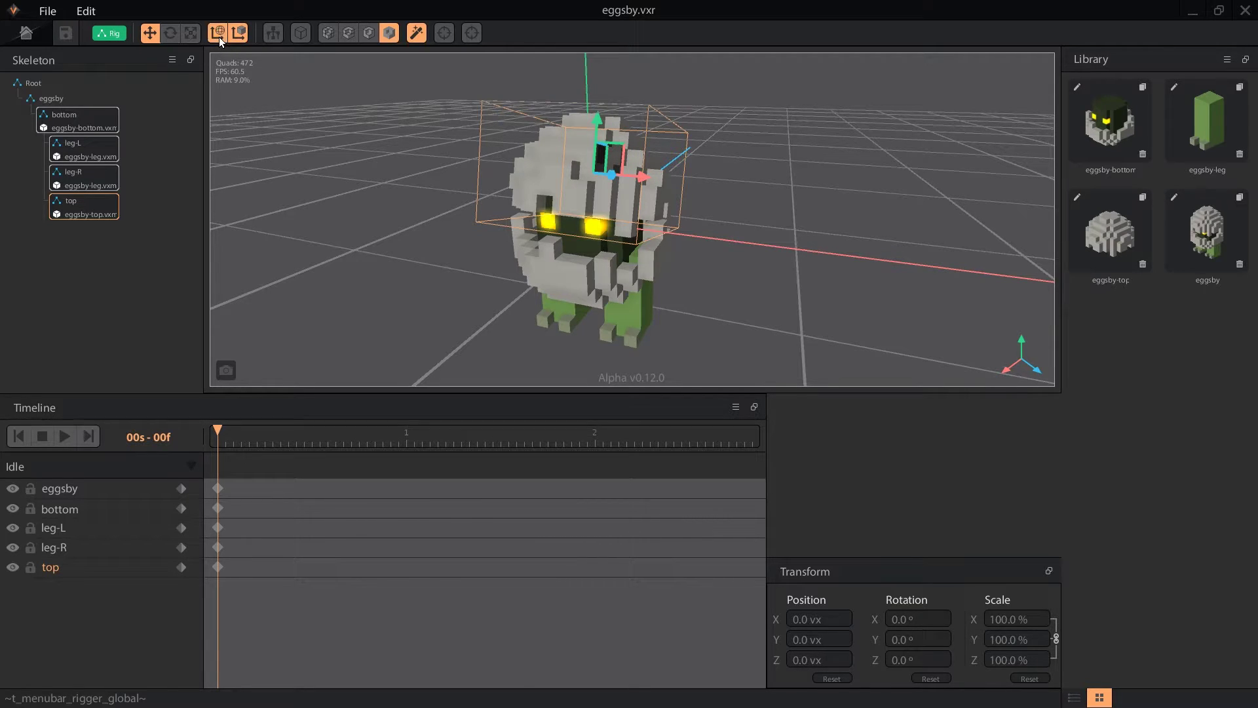
Select the bottom node and rotate it about its vertical axis
key("Up")
left_click(170, 34)
left_click_drag(594, 209, 620, 256)
left_click(266, 81)
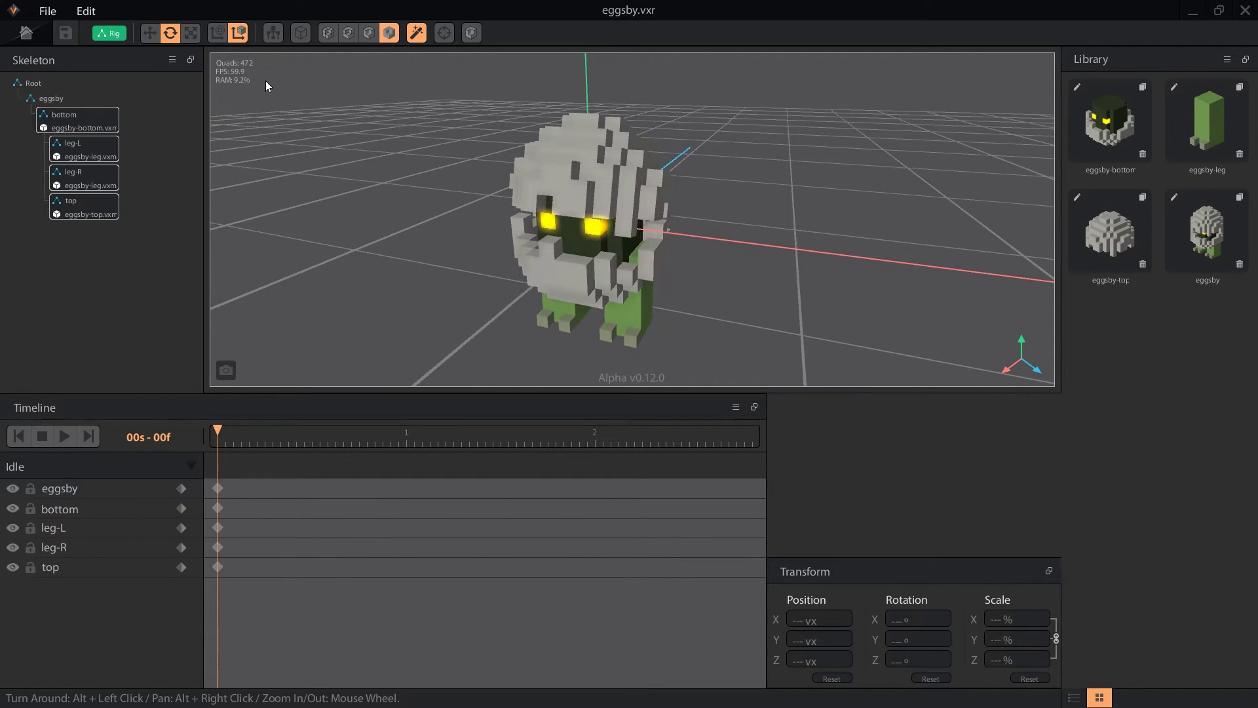
Toggle the skeleton bones and node bounding boxes display, then select the bottom node
left_click(268, 39)
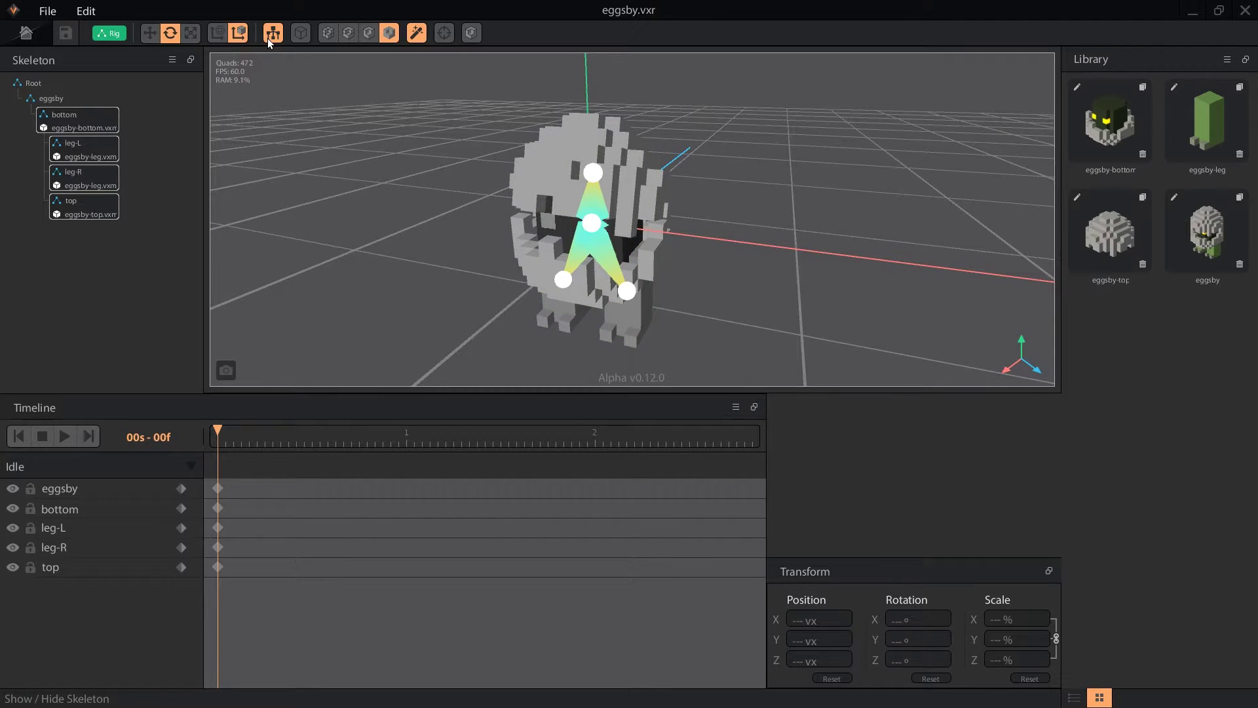
left_click(302, 38)
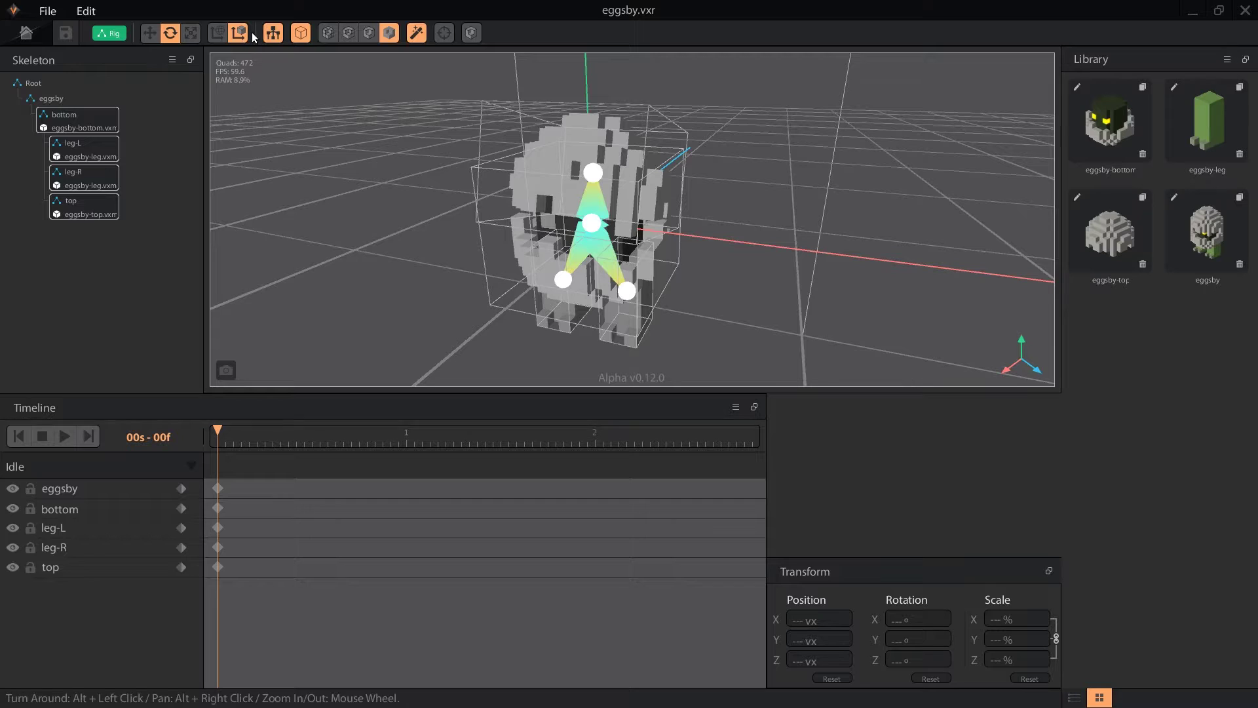
left_click(272, 26)
left_click(611, 141)
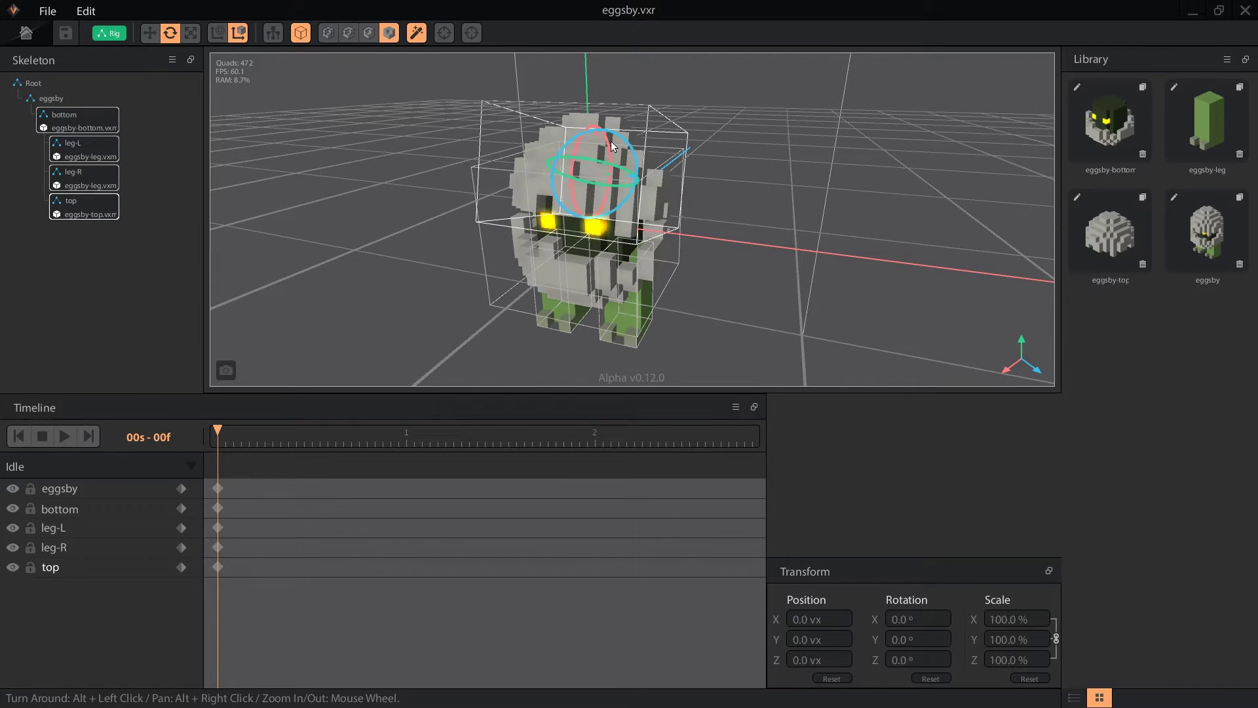
Preview Voxel Edges, Quad Edges, Nice Edges and no-edge rendering
left_click(468, 163)
left_click(301, 33)
left_click(329, 33)
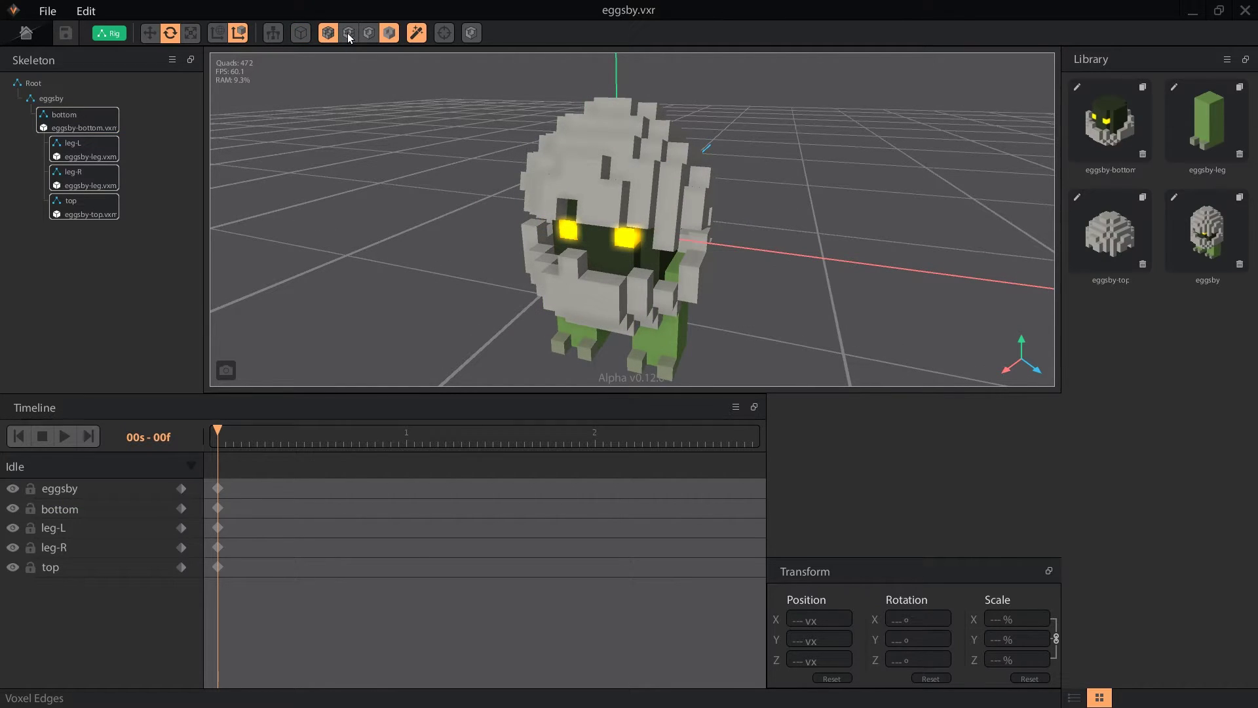
left_click(349, 34)
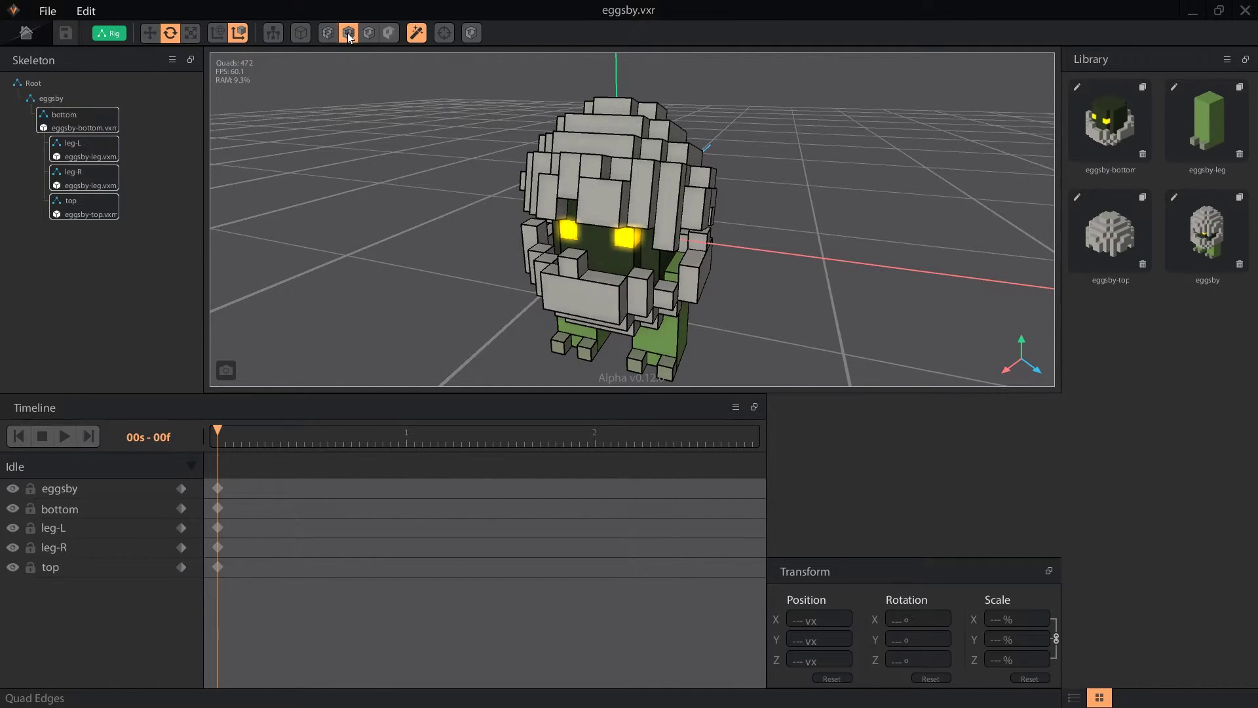
left_click(371, 34)
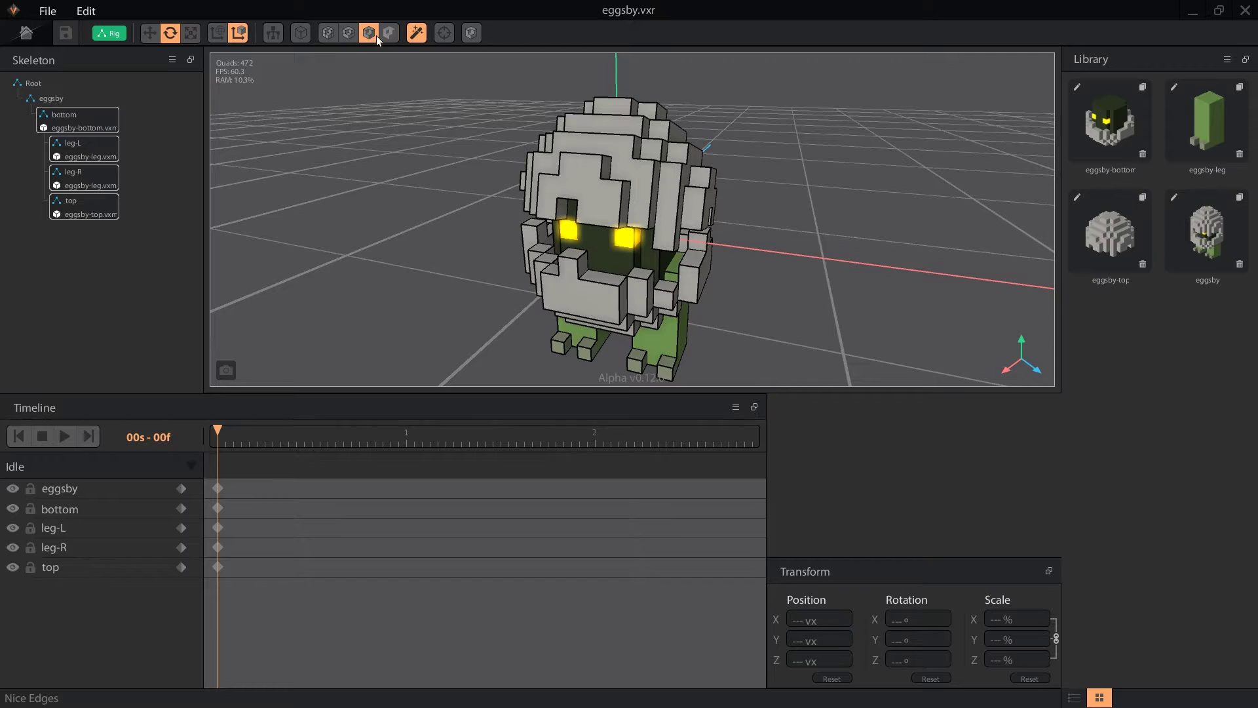
left_click(393, 35)
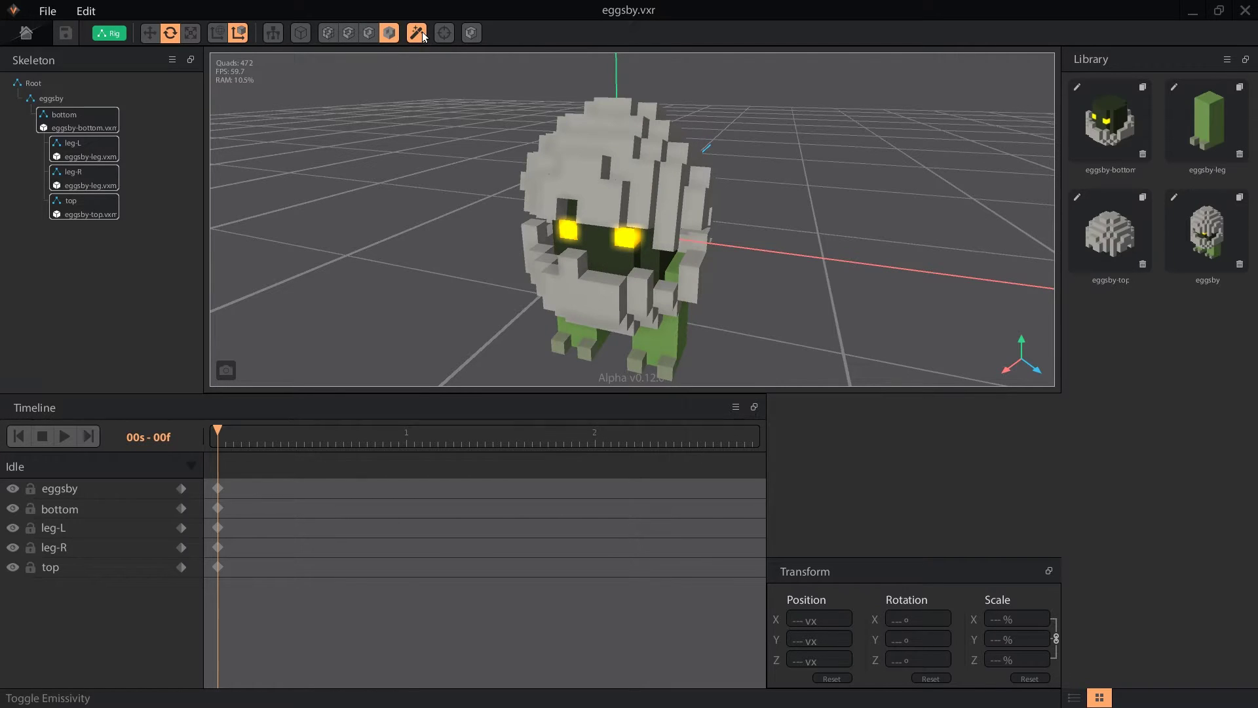
Toggle the eyes' emissivity off and back on, then reset the camera
left_click(422, 32)
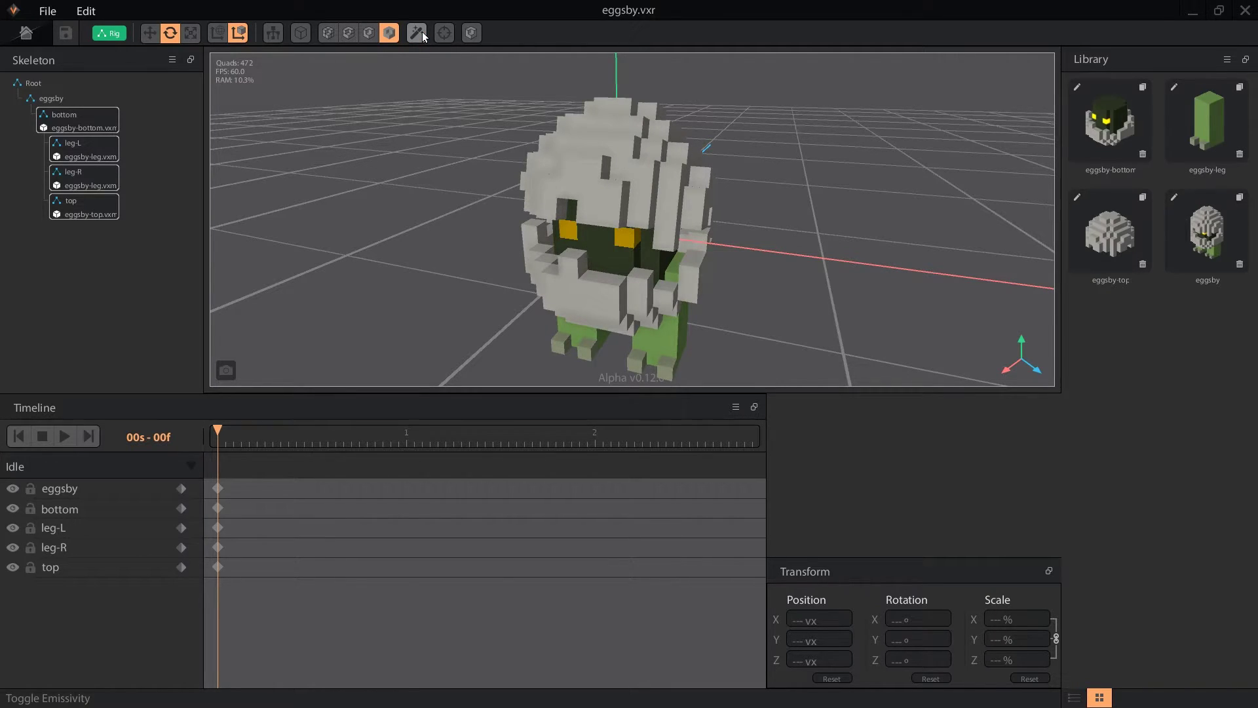
left_click(423, 35)
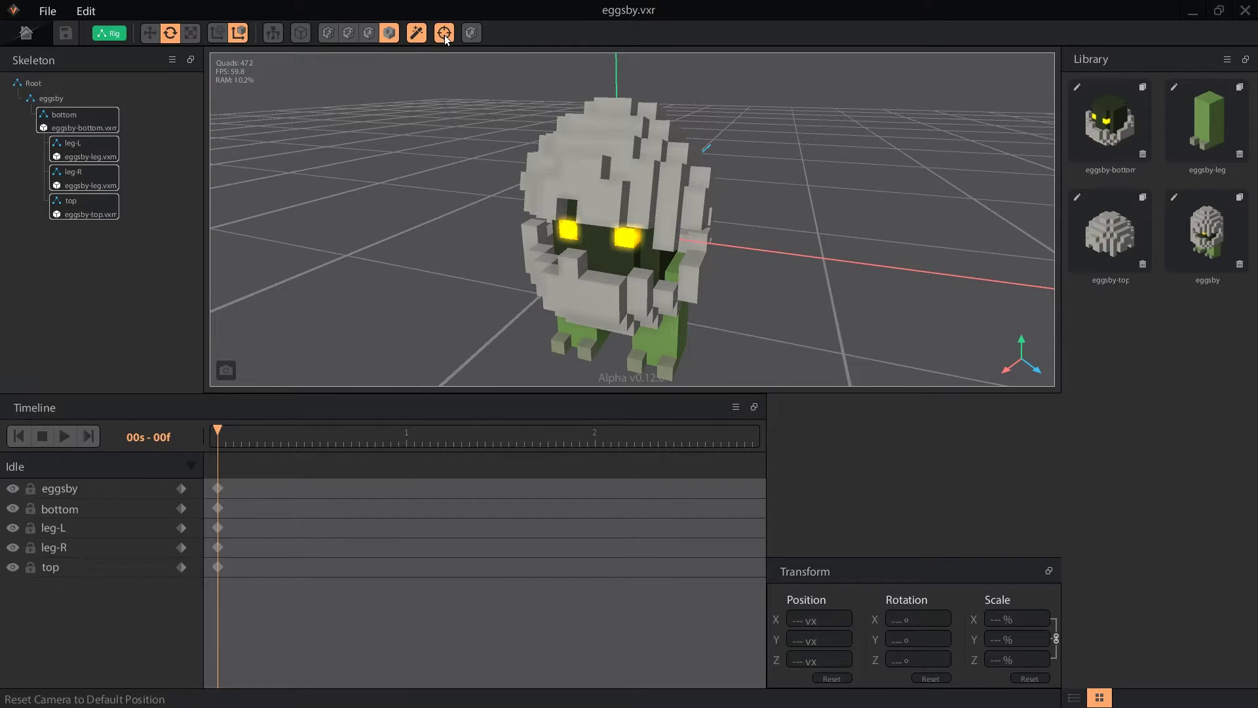
left_click(444, 35)
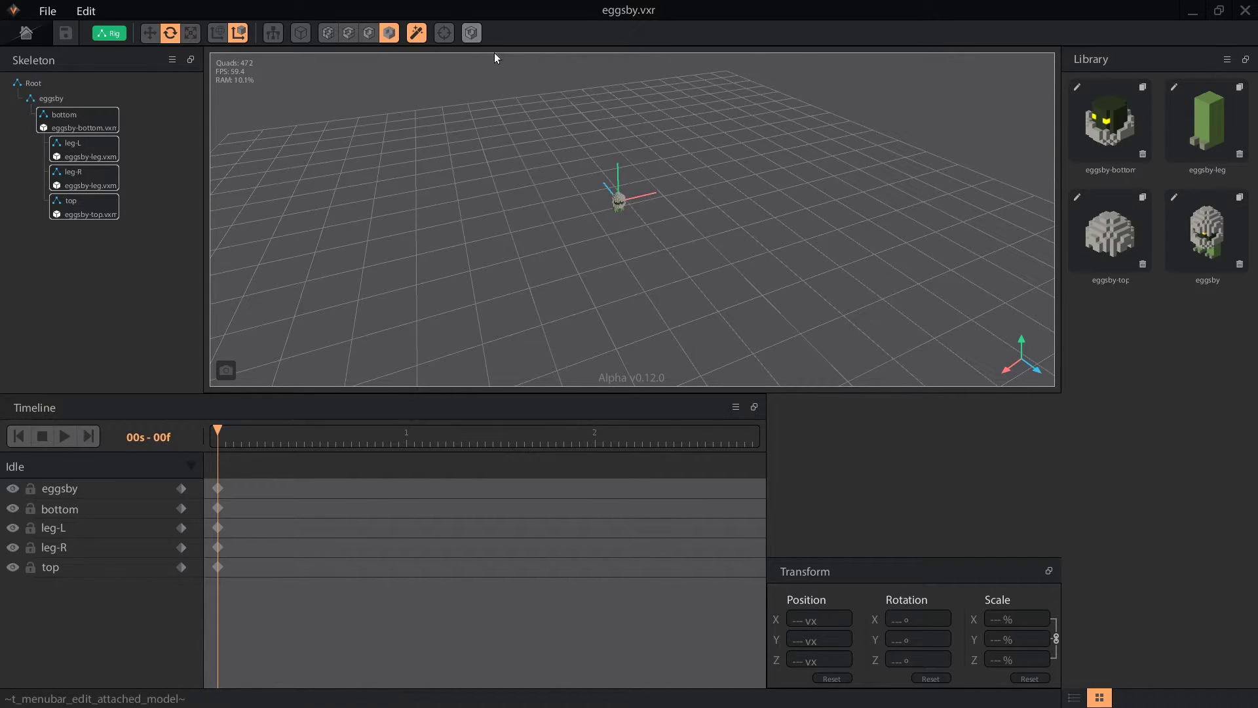
Select the top piece, zoom in, and go back to the rig, saving eggsby-top.vxm
left_click(619, 198)
scroll(619, 195, "up", 6)
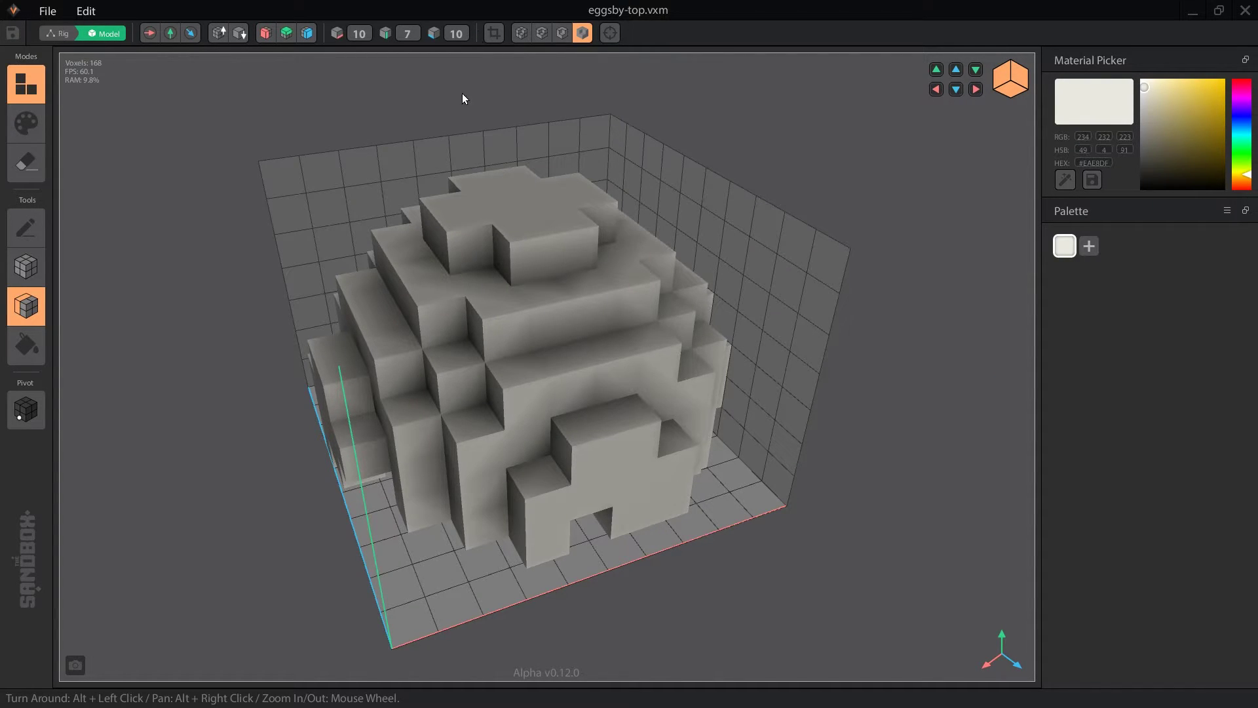
left_click(59, 36)
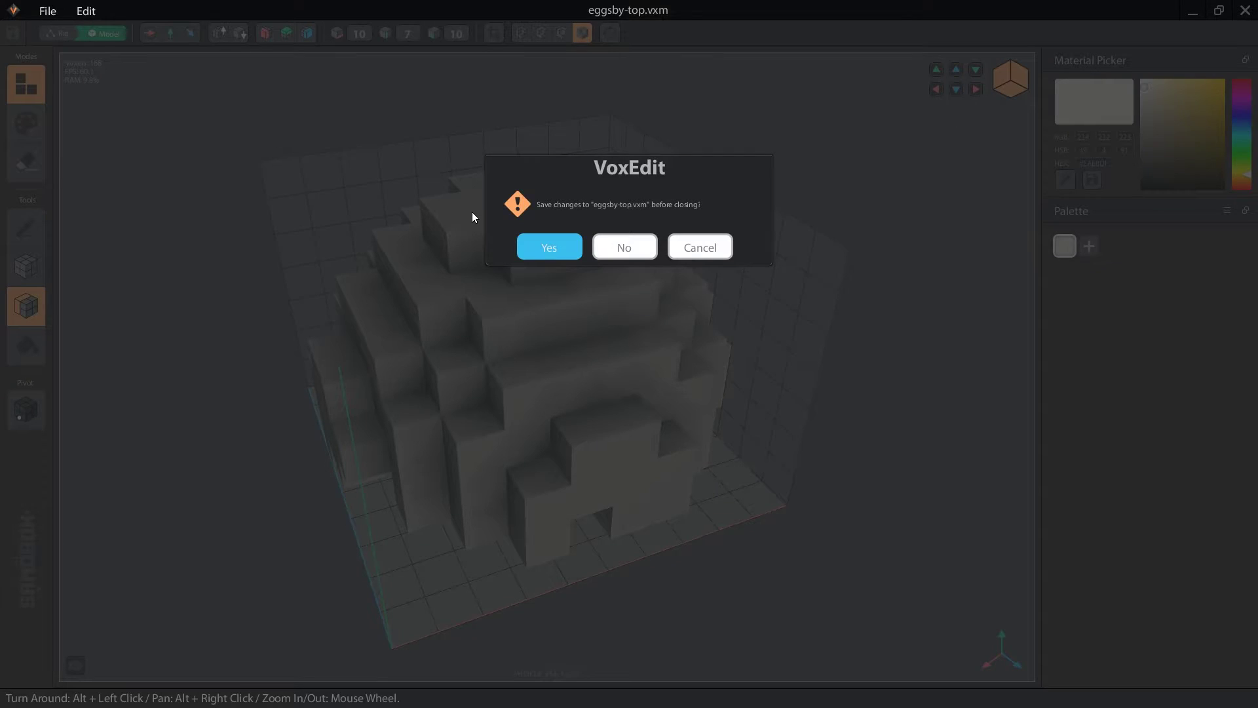
left_click(551, 247)
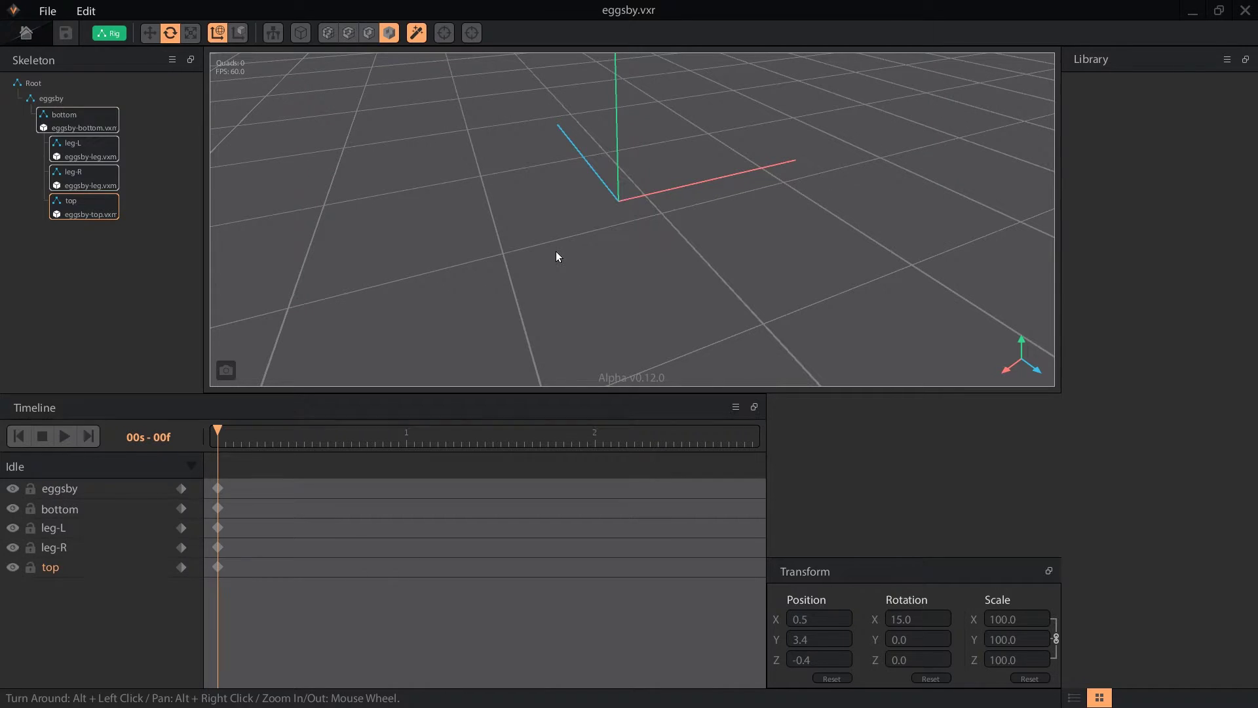
Delete the eggsby node and its child parts from the Skeleton panel
right_click(54, 100)
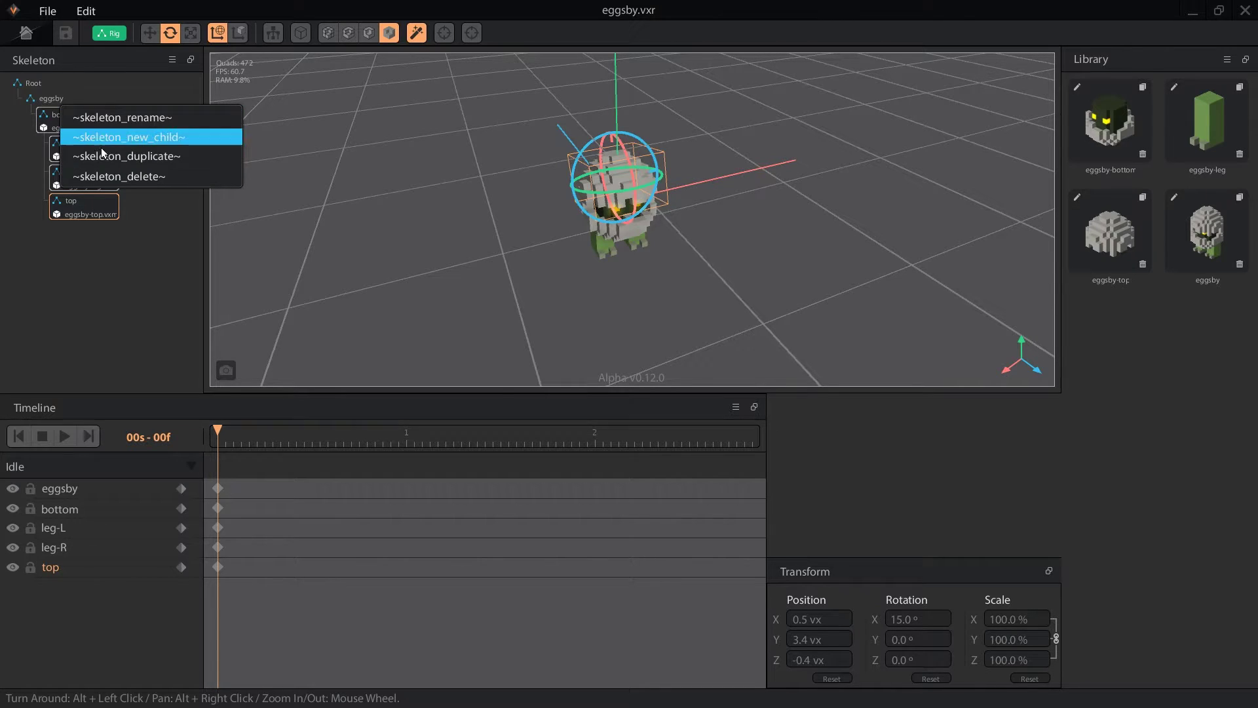
left_click(114, 181)
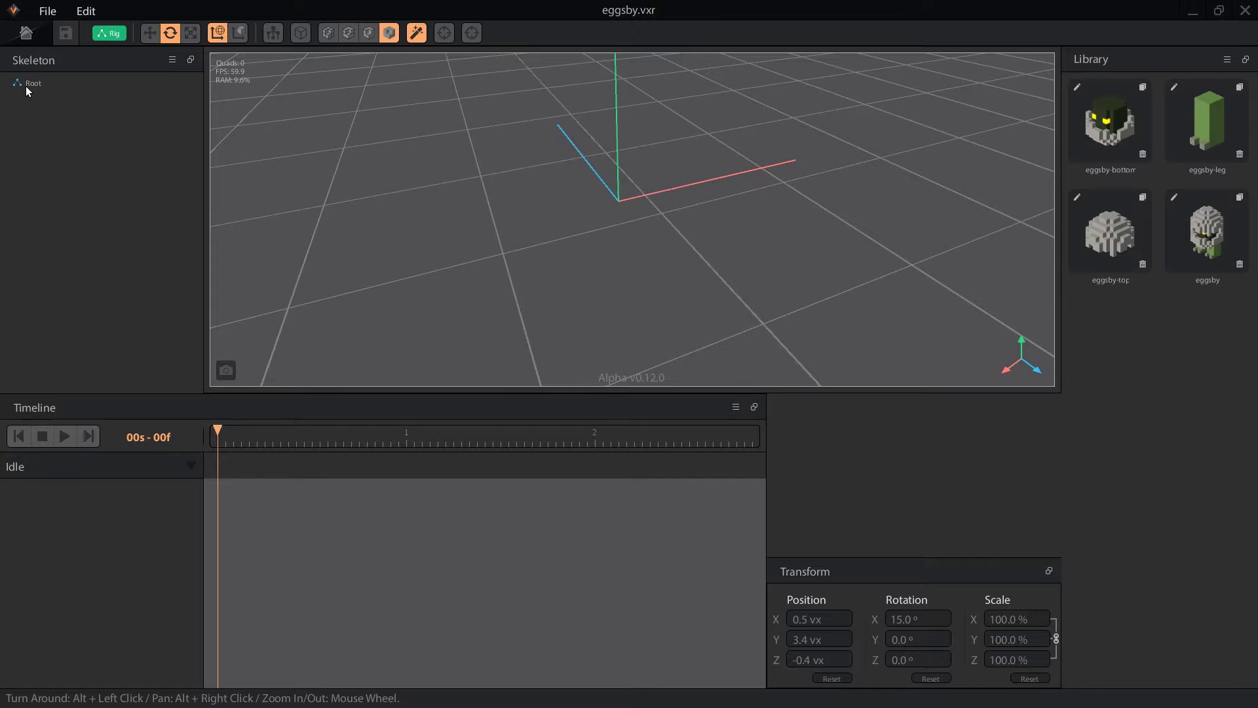
Choose New Child on the Root node in the Skeleton panel
right_click(27, 87)
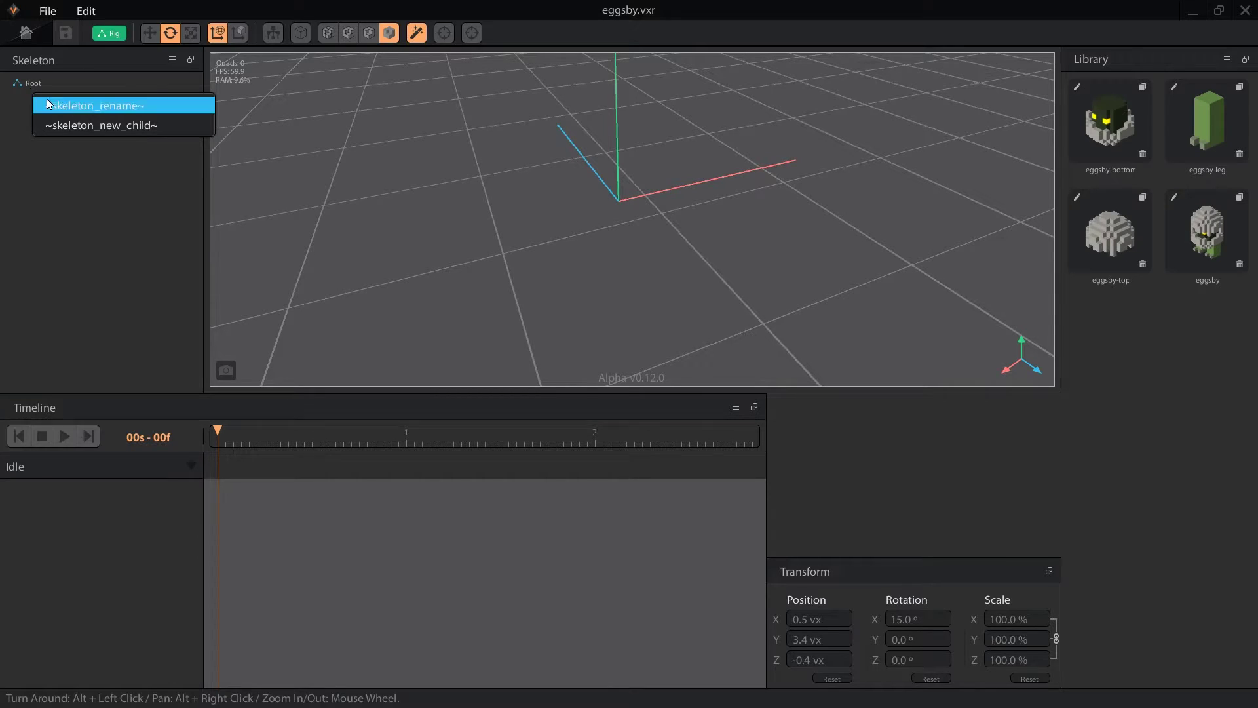
left_click(103, 125)
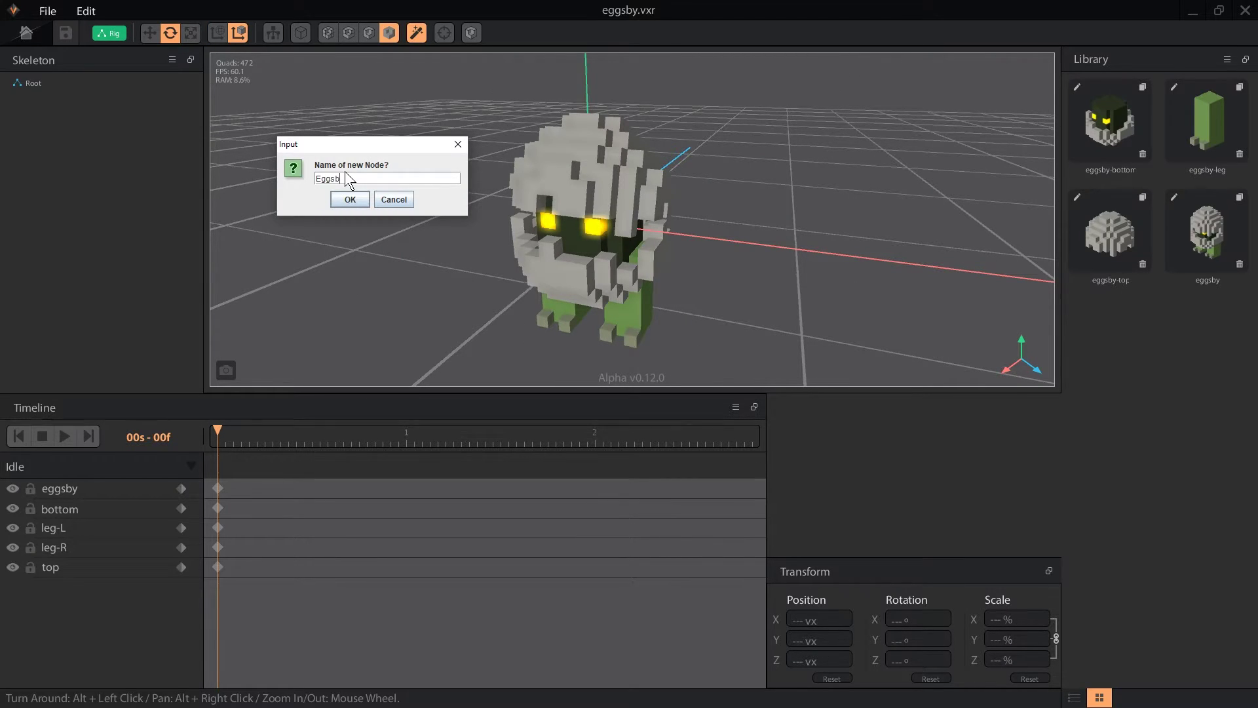
Confirm the Eggsby node, then add a child node named 'bottom' under it
key("Return")
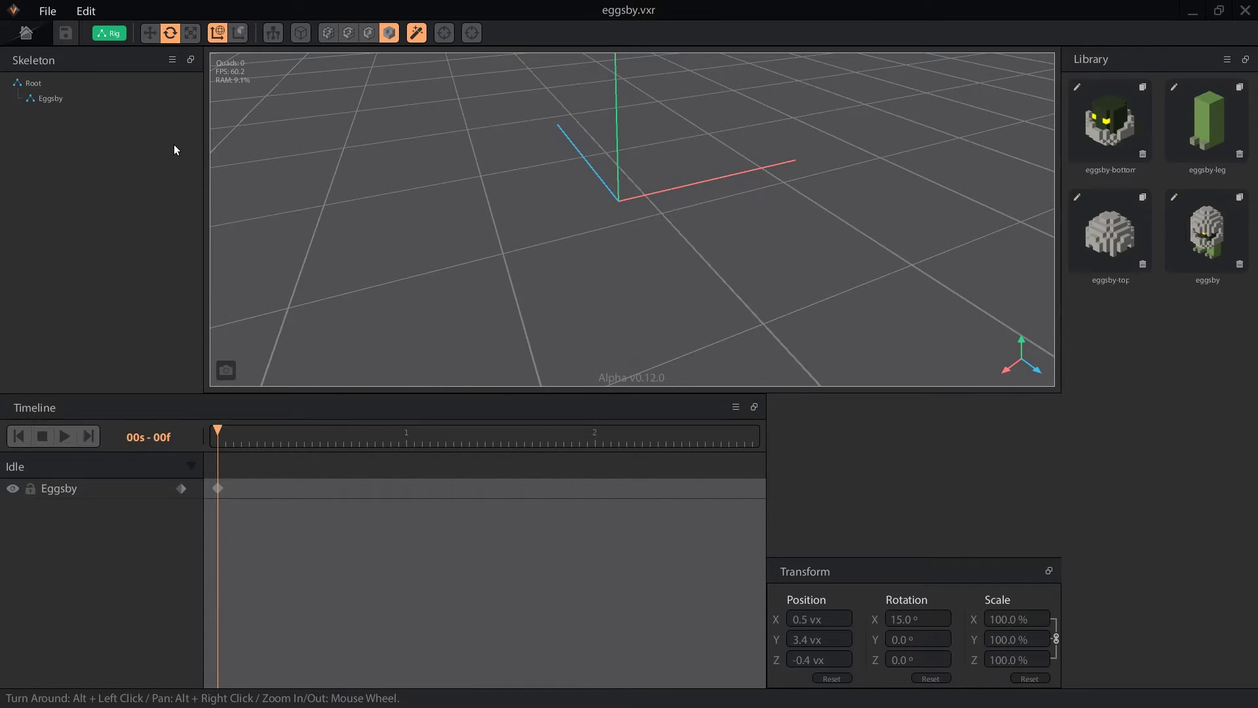
left_click(47, 104)
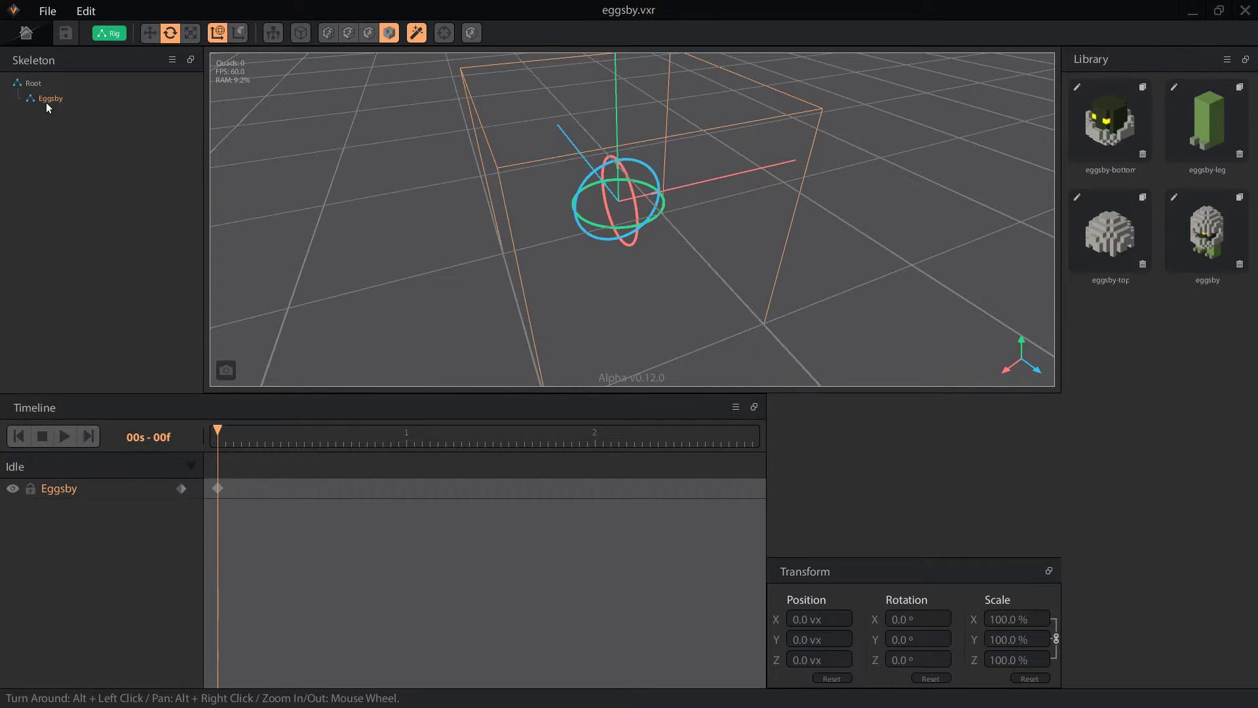
right_click(54, 99)
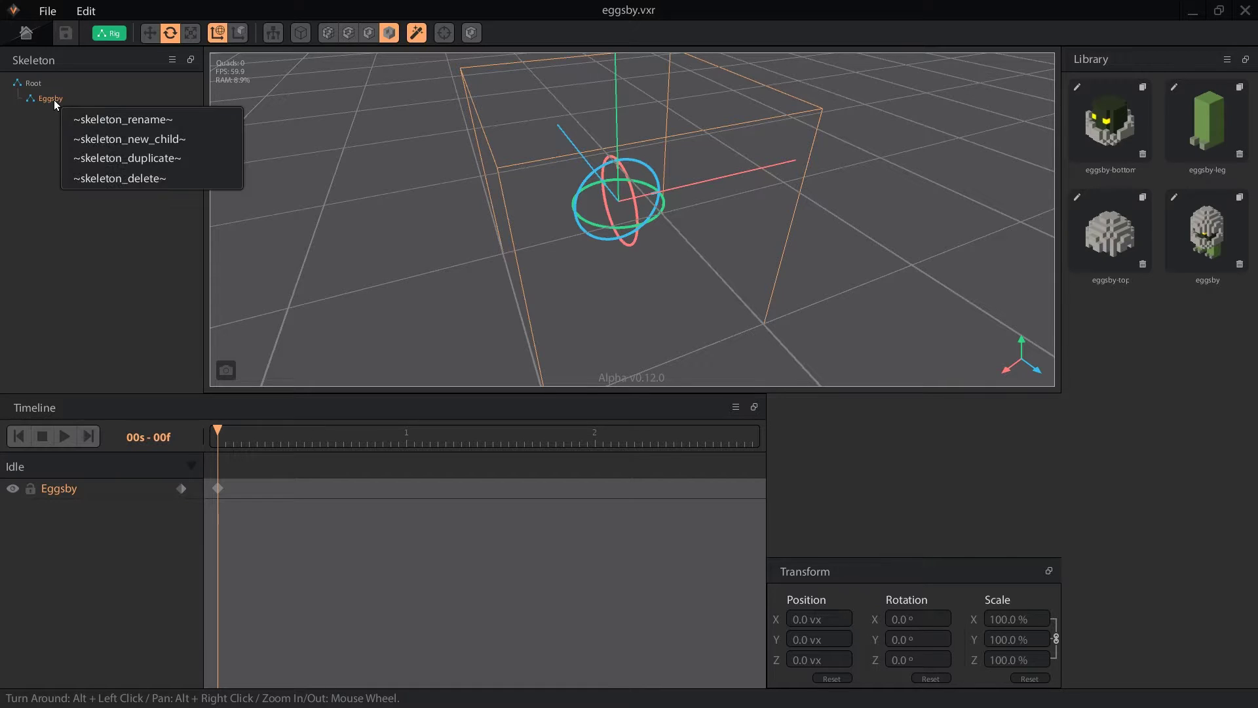
left_click(114, 139)
type("bottom")
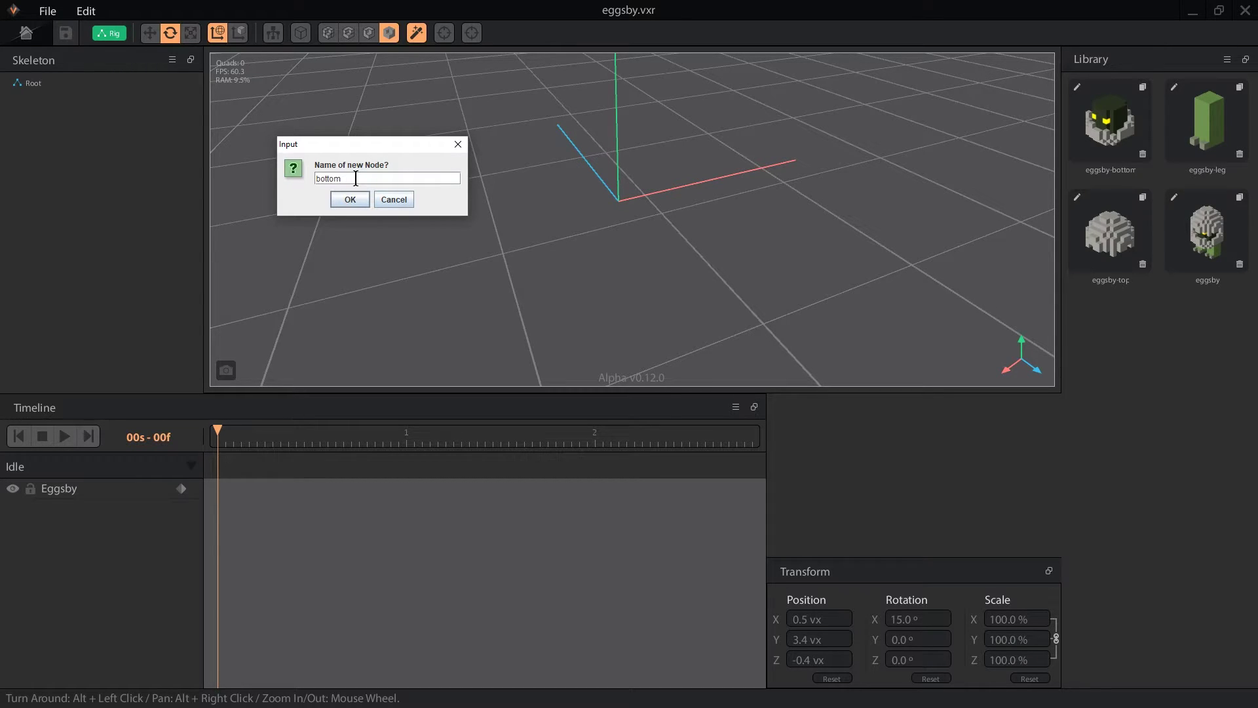
key("Return")
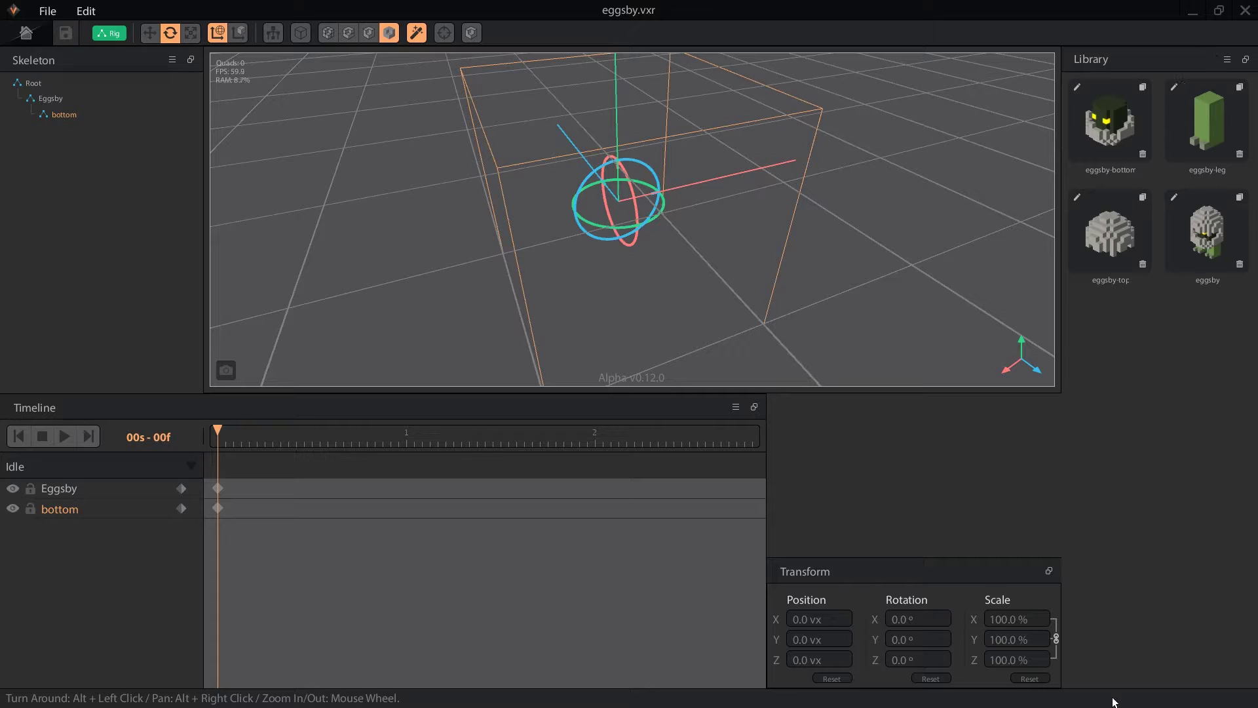
Toggle the Library between list and grid views, then open its asset options menu
left_click(1075, 697)
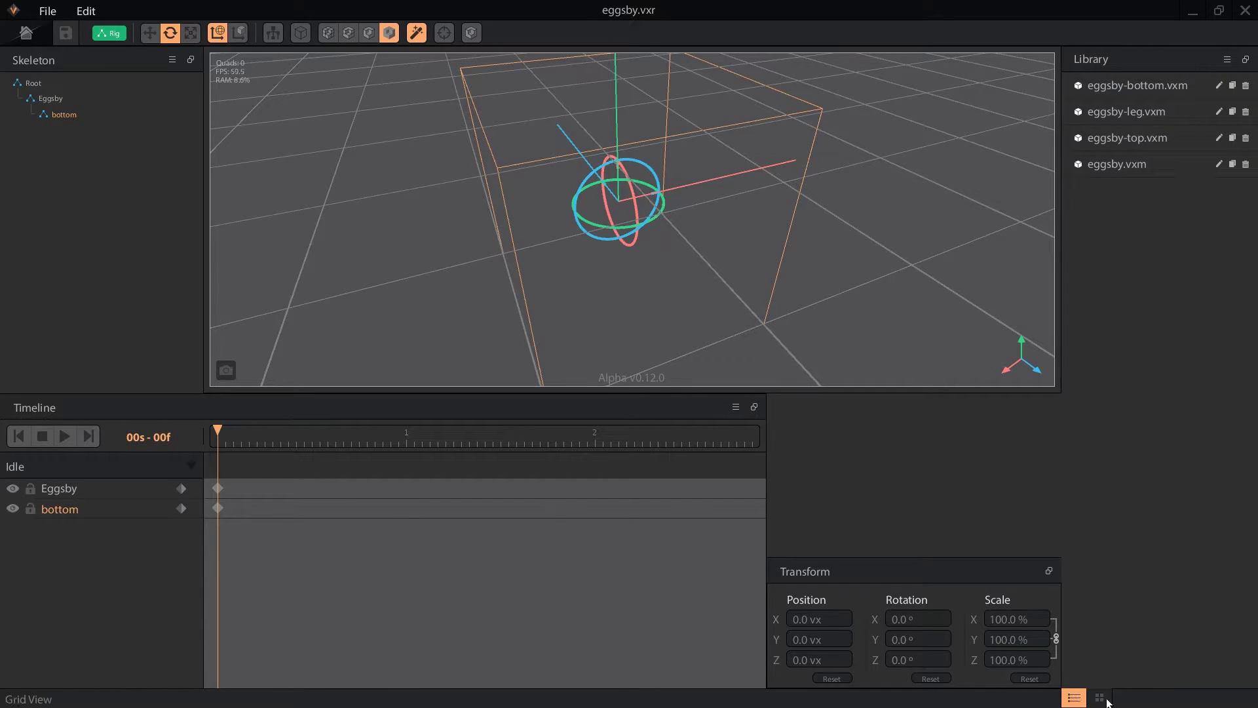
left_click(1100, 699)
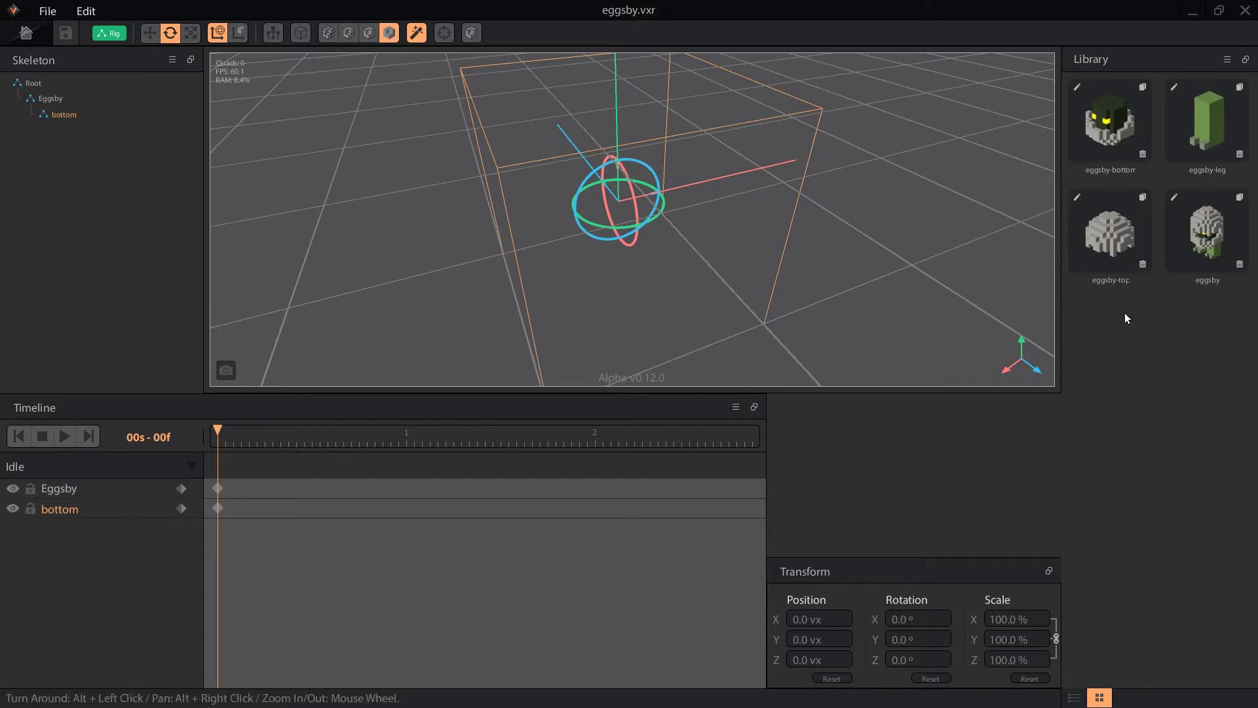
left_click(1226, 59)
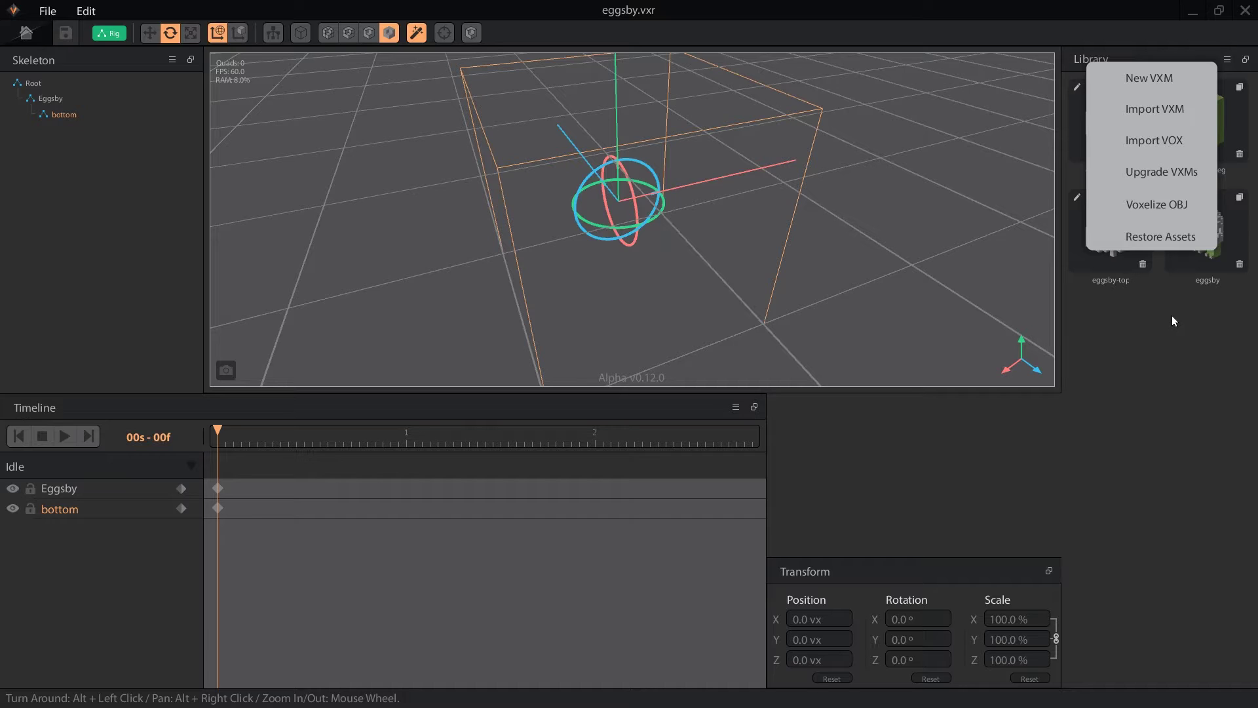
Delete the eggsby-bottom model from the library
left_click(1182, 210)
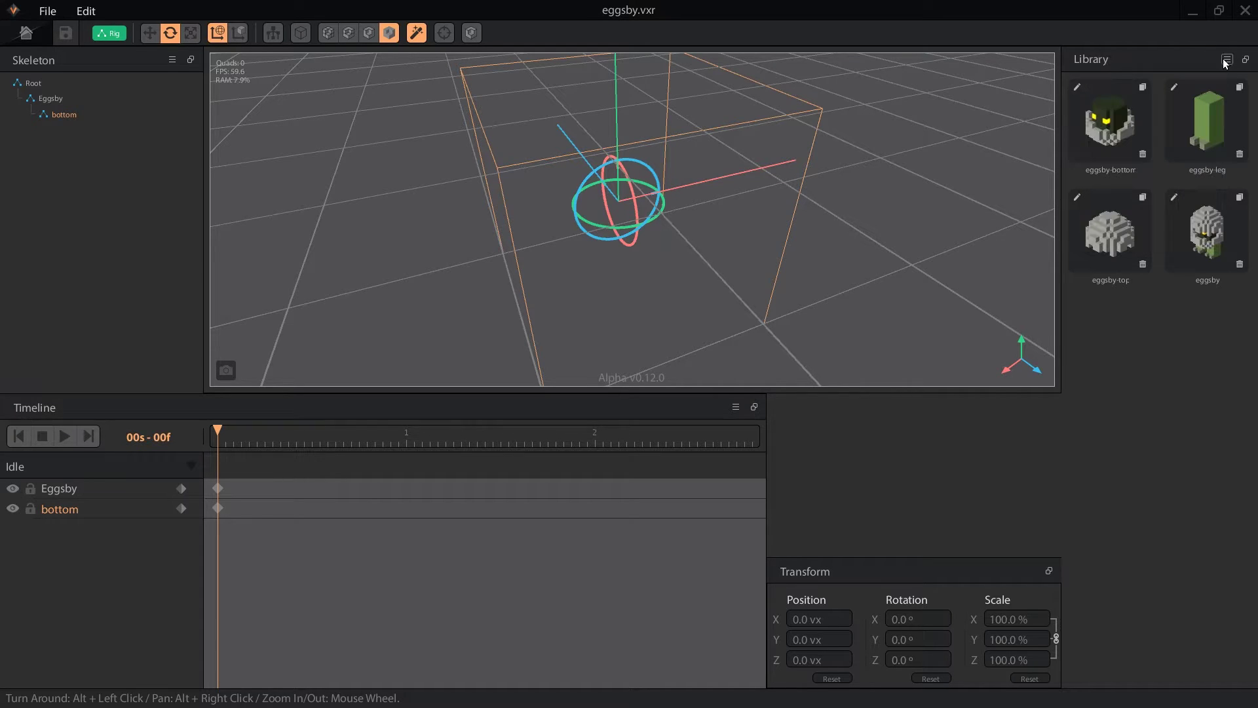
left_click(1144, 155)
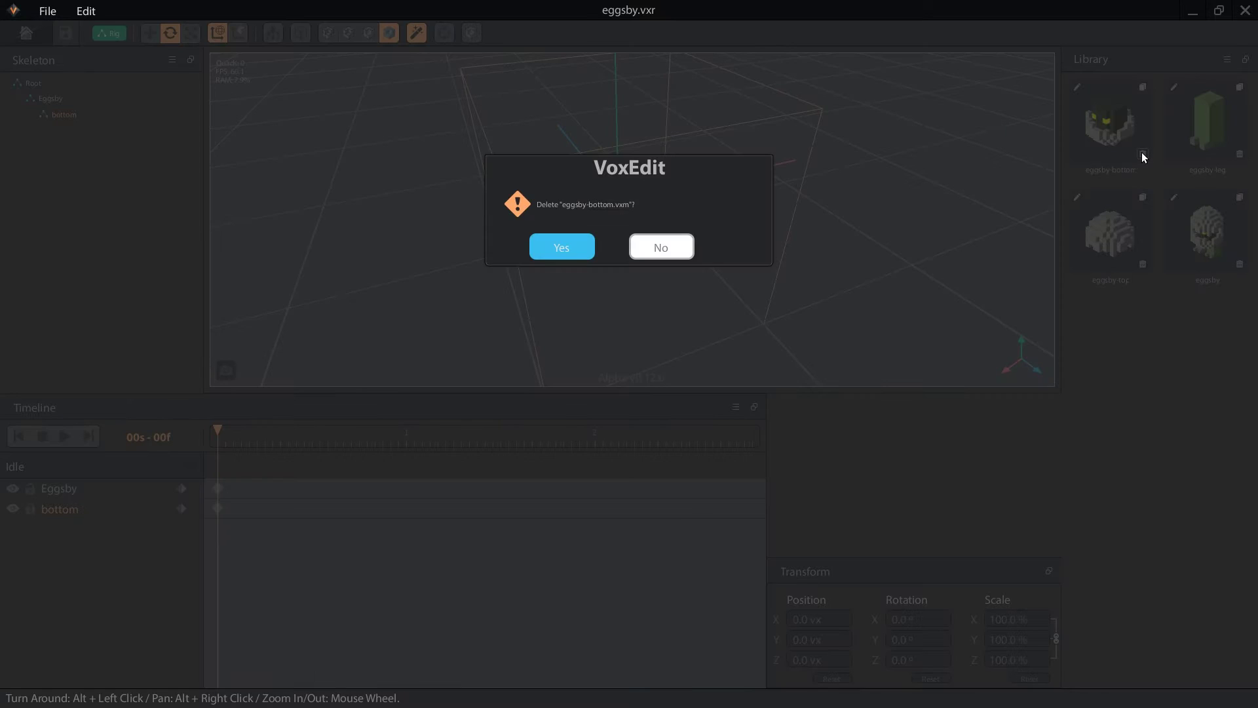
left_click(564, 246)
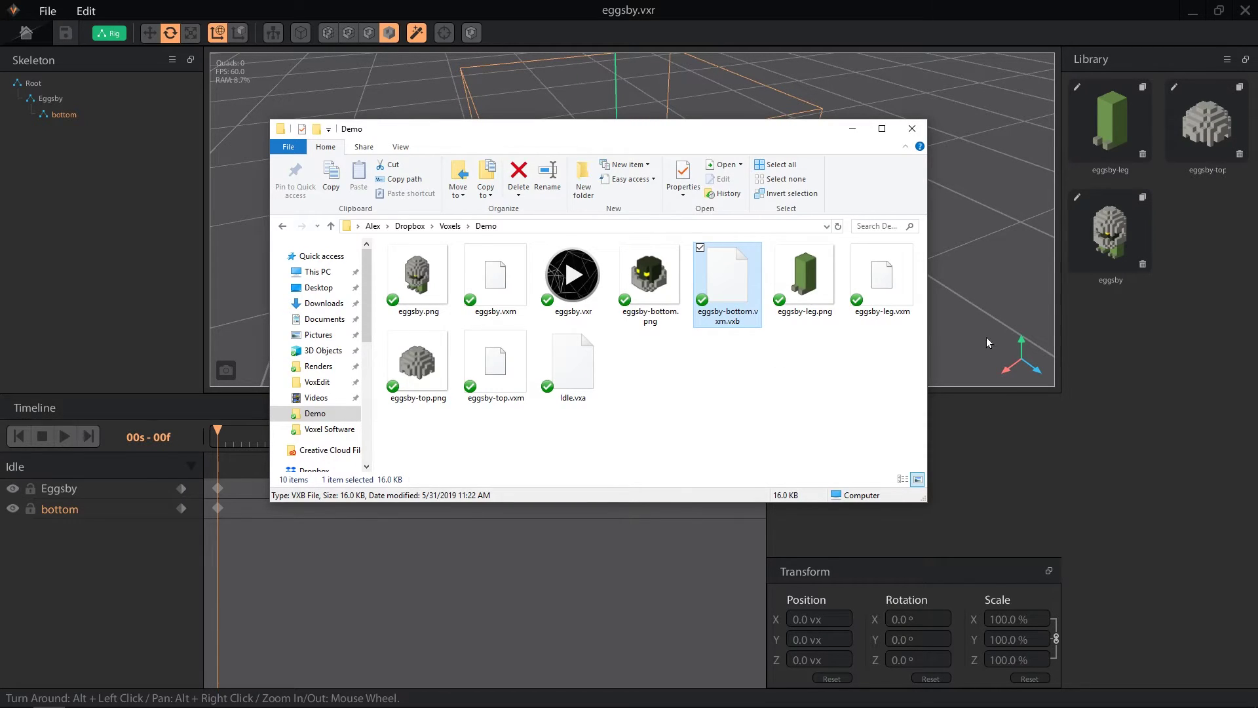
Restore eggsby-bottom into the library from its backup file, then close the Demo folder window
left_click(1228, 59)
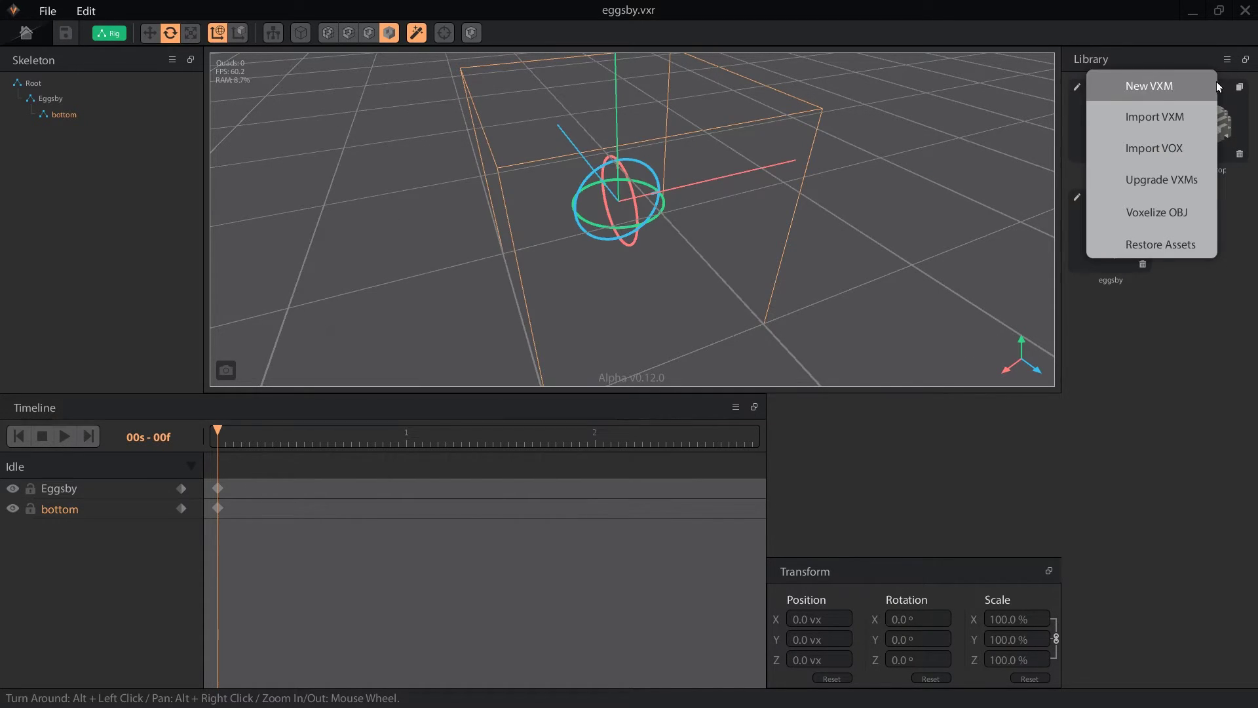
left_click(1169, 245)
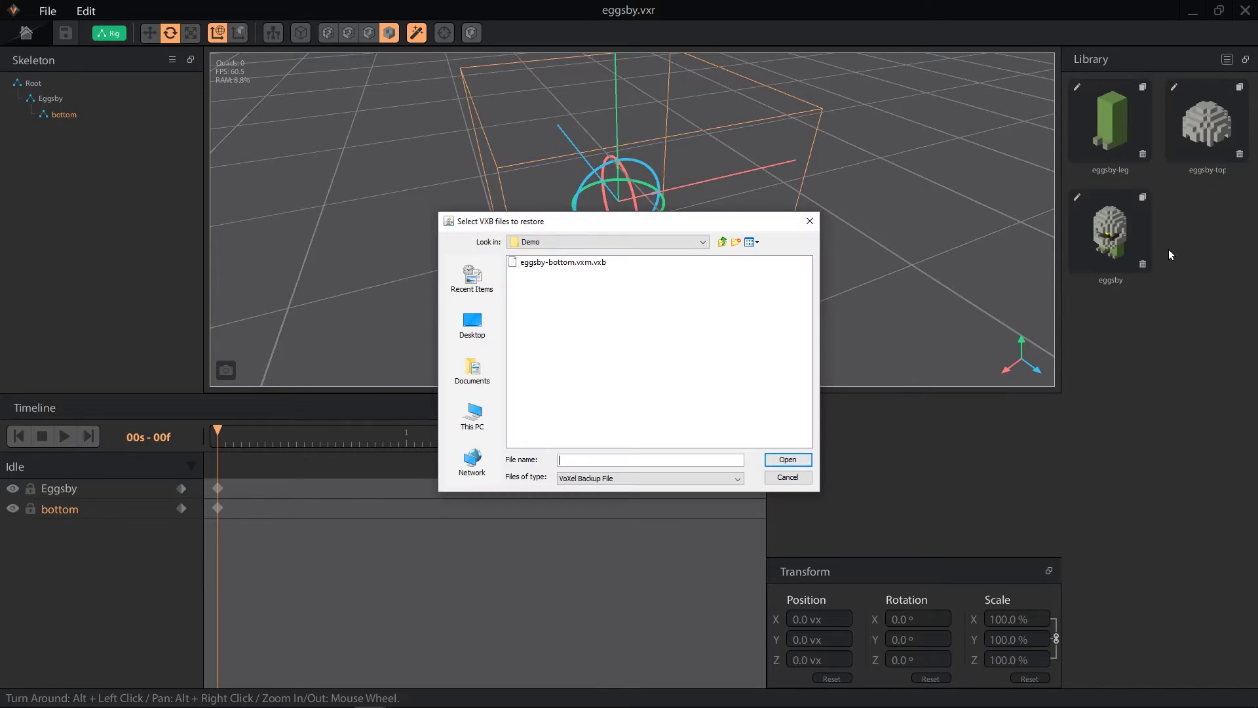
left_click(597, 263)
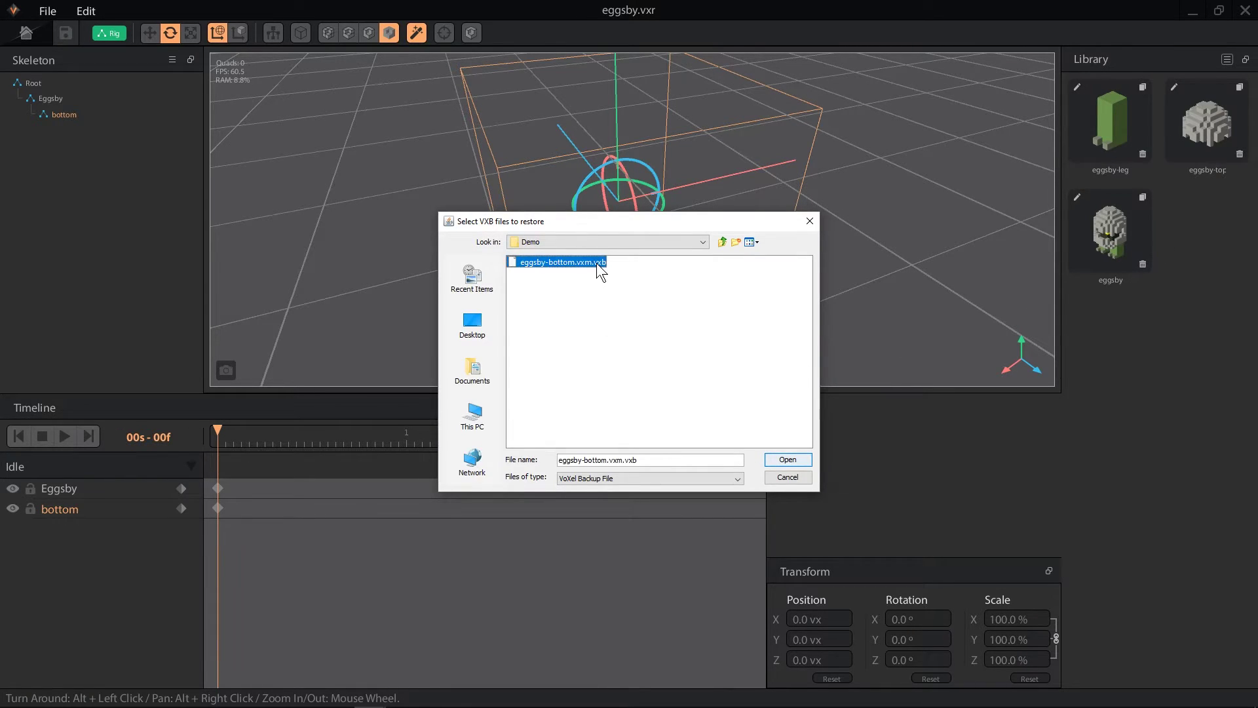
left_click(788, 459)
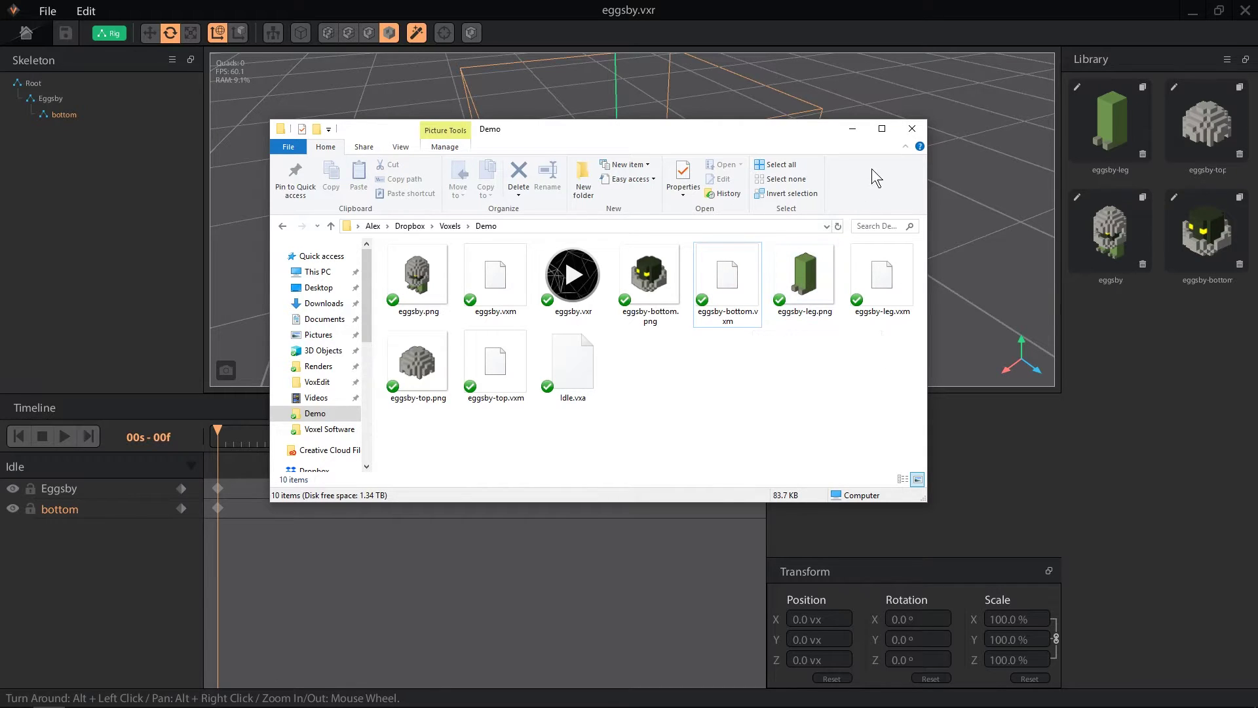
left_click(912, 129)
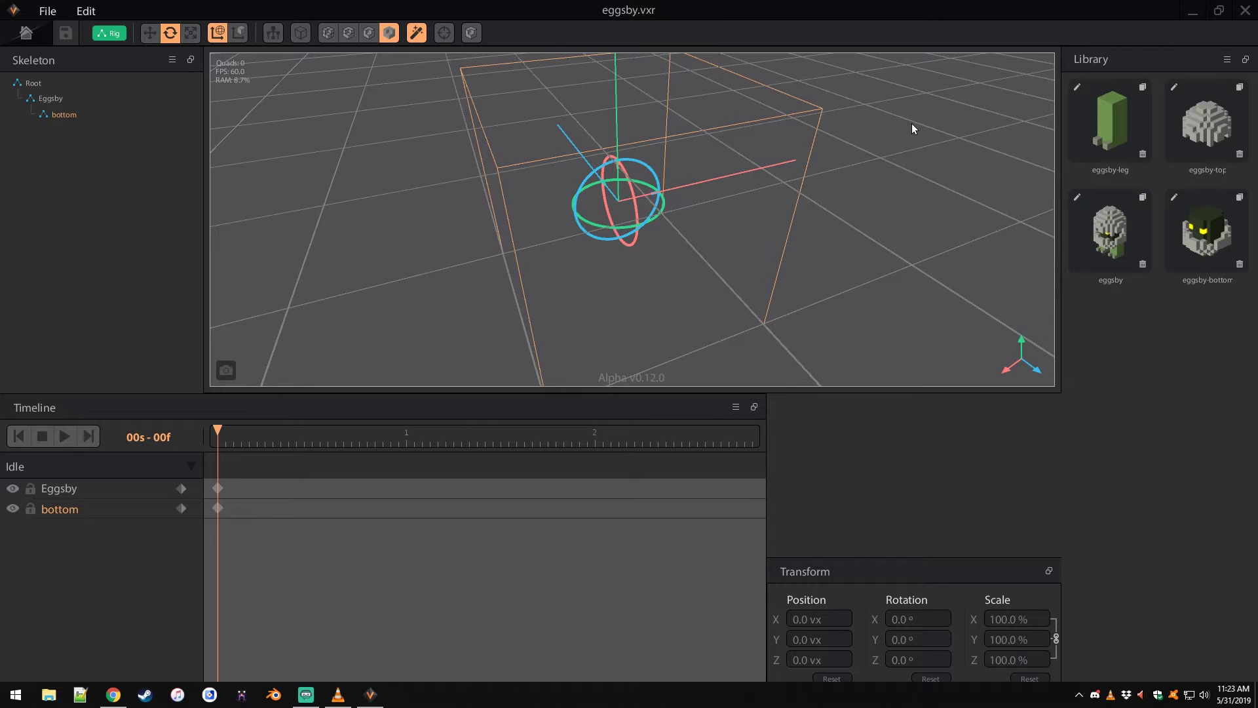
Attach eggsby-bottom to the bottom node and add a child node named leg-L under it
left_click_drag(1168, 267, 72, 118)
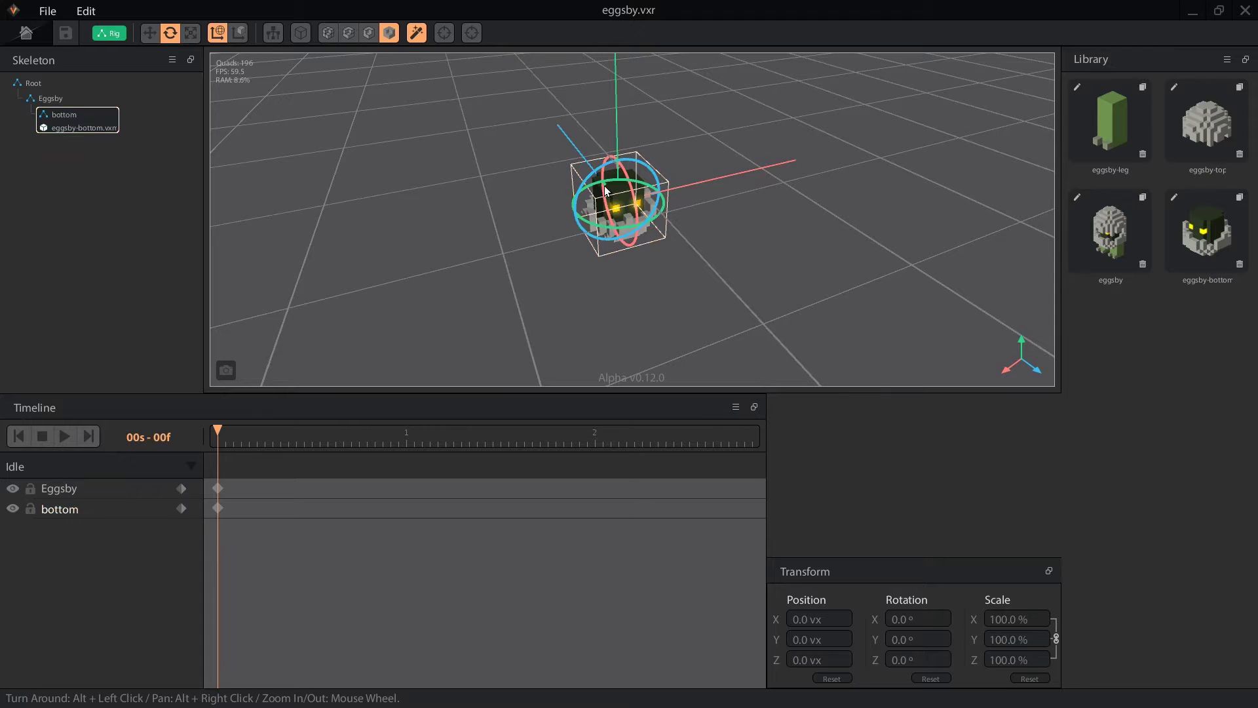
right_click(63, 126)
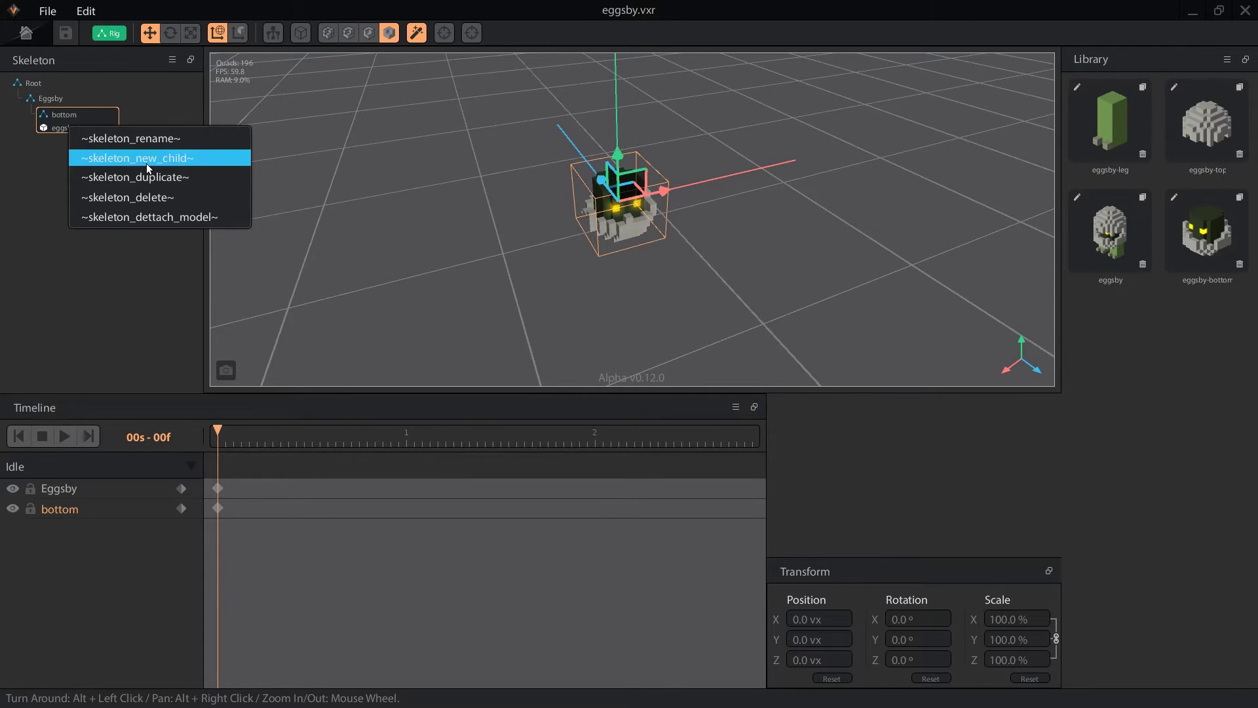
left_click(146, 165)
type("le")
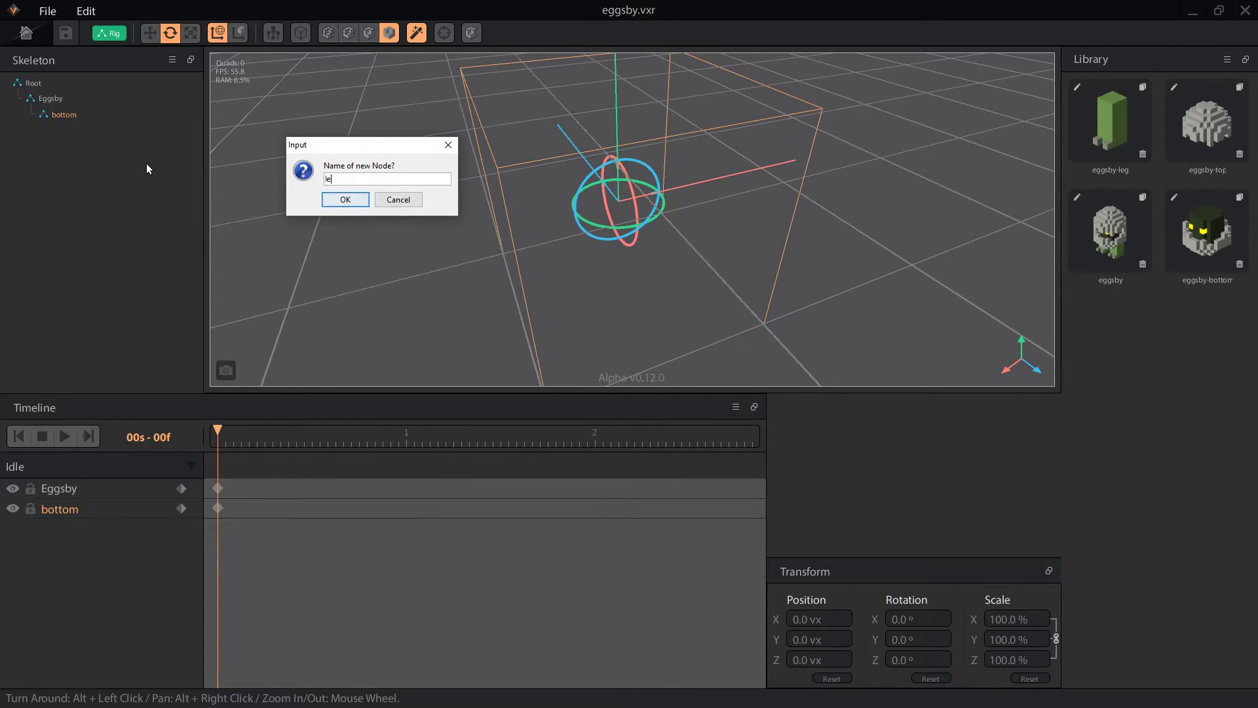
type("g-L")
key("Return")
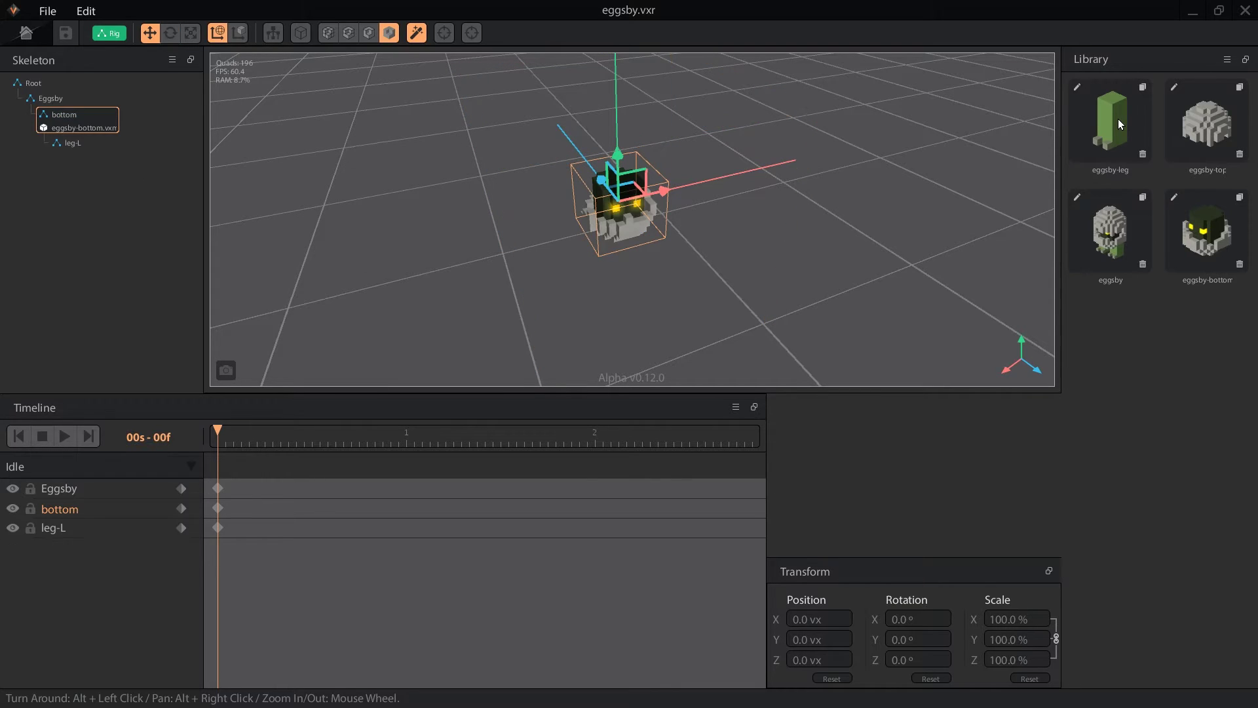
Put eggsby-leg on leg-L and shift it 2.5 vx along X
left_click_drag(1118, 119, 157, 141)
scroll(628, 213, "up", 5)
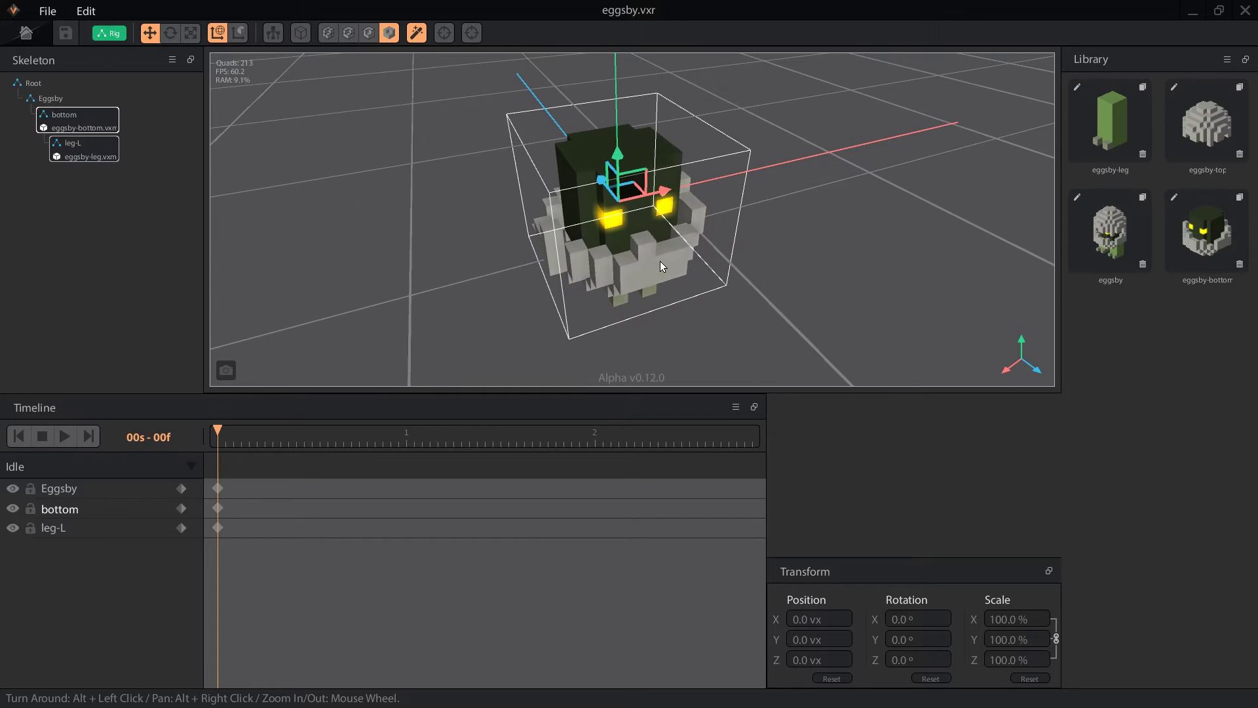
scroll(661, 262, "up", 1)
left_click_drag(661, 262, 661, 261, "alt")
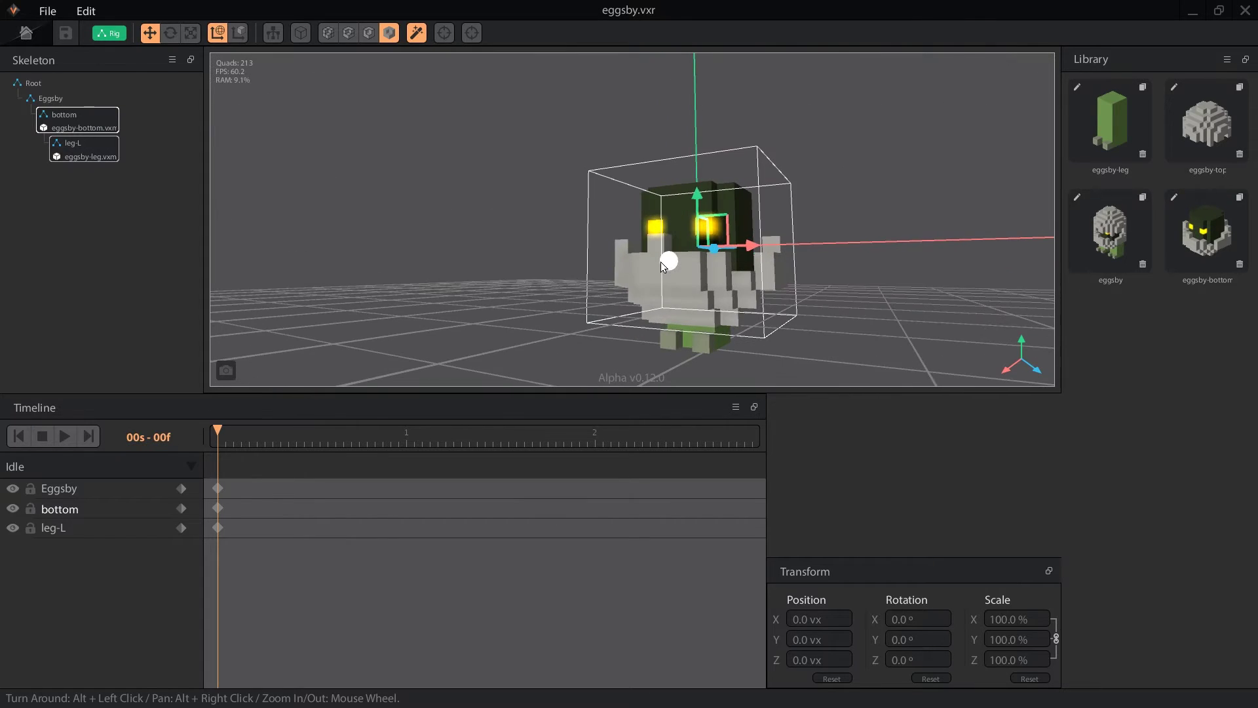
left_click(73, 145)
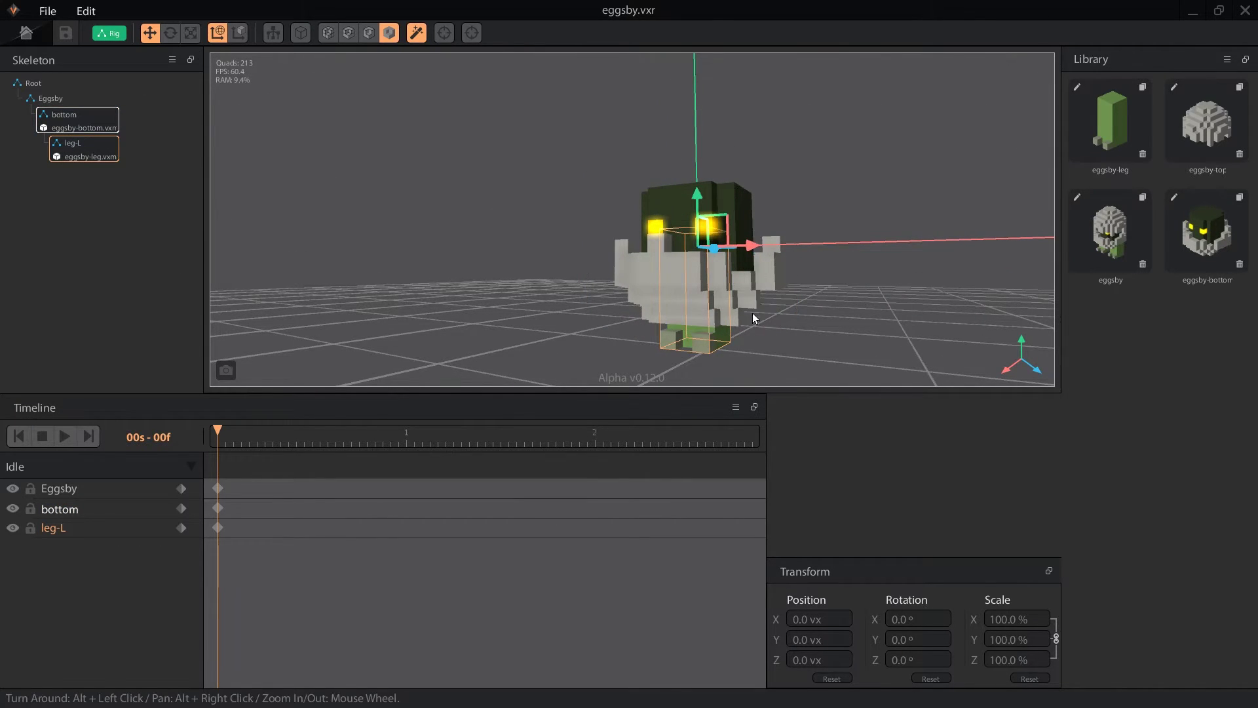
left_click_drag(749, 244, 752, 283)
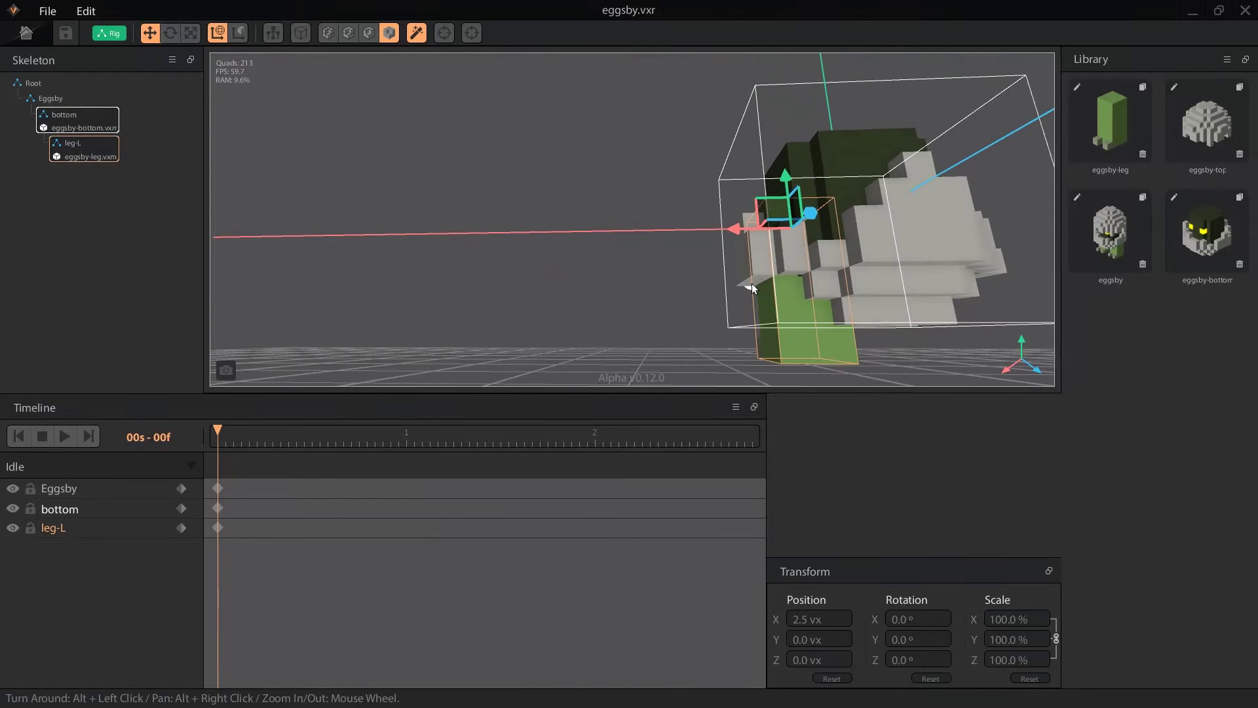
Show the skeleton and drag leg-L to position 2.5, -2.5, 0.5 vx beneath the shell
left_click(275, 36)
left_click_drag(863, 274, 723, 217, "alt")
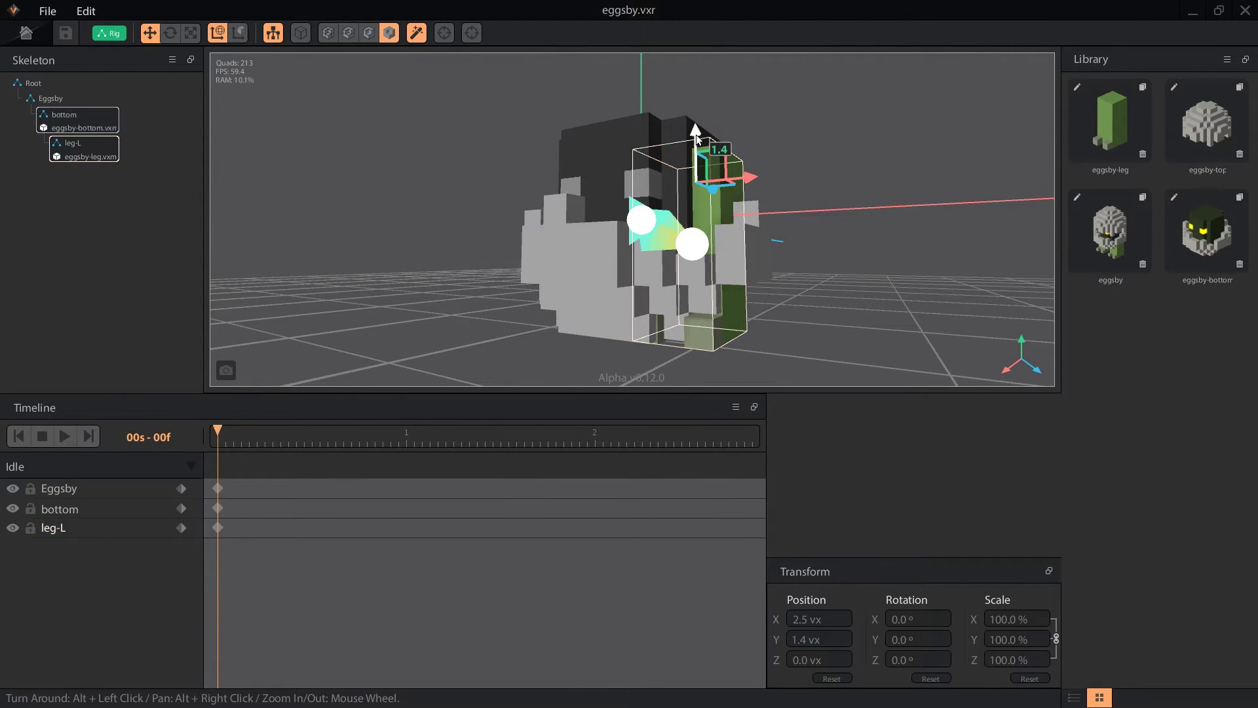
left_click_drag(696, 168, 809, 263)
left_click_drag(754, 191, 762, 224)
left_click_drag(784, 300, 760, 280, "alt")
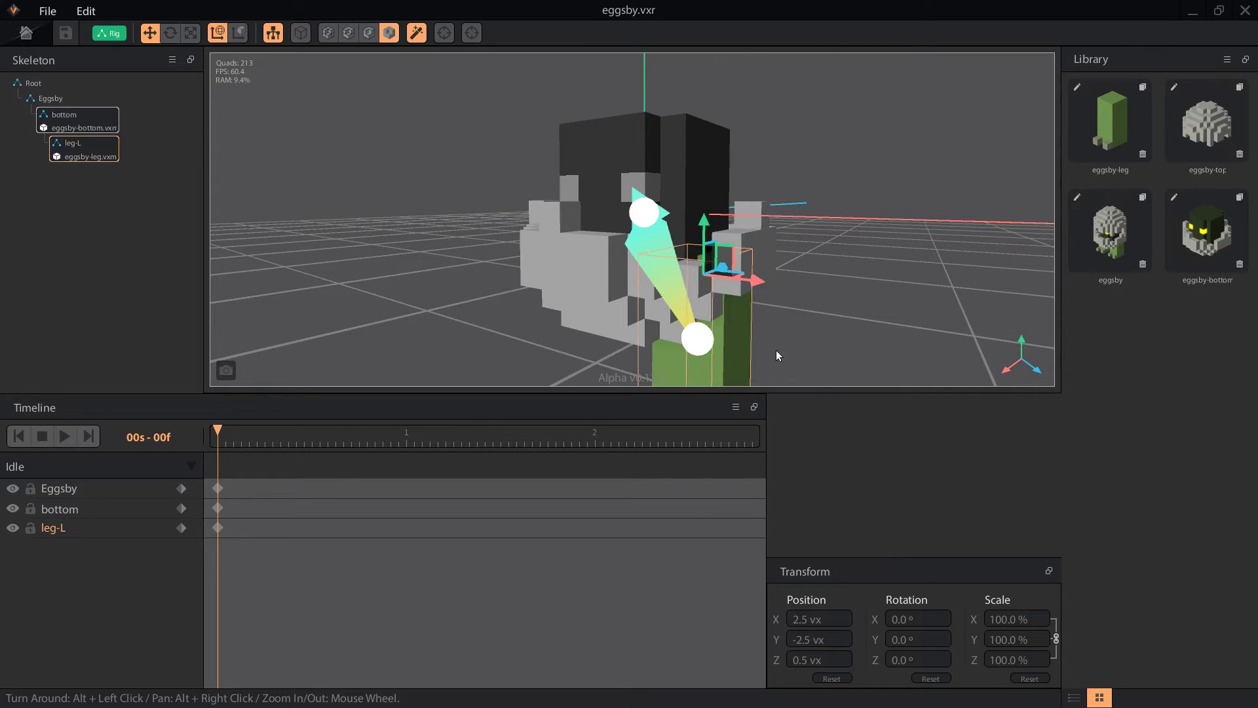
left_click_drag(720, 342, 621, 292, "alt")
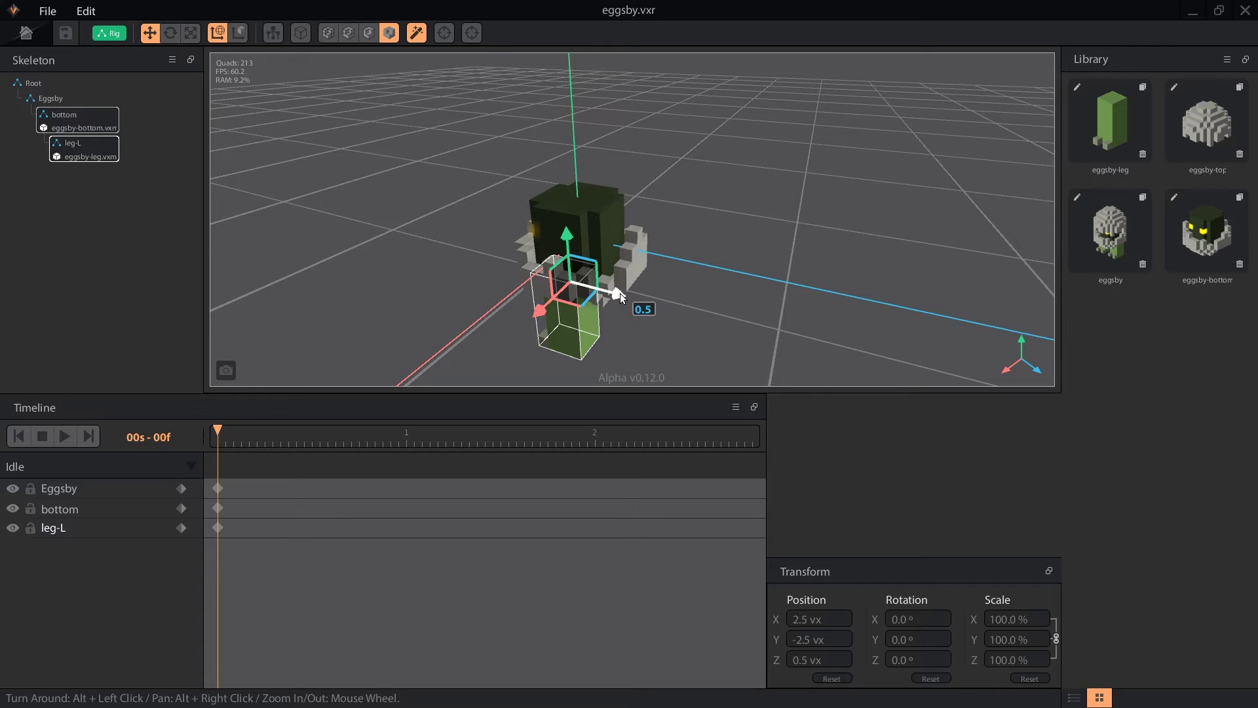
left_click_drag(552, 271, 545, 328)
scroll(561, 333, "up", 5)
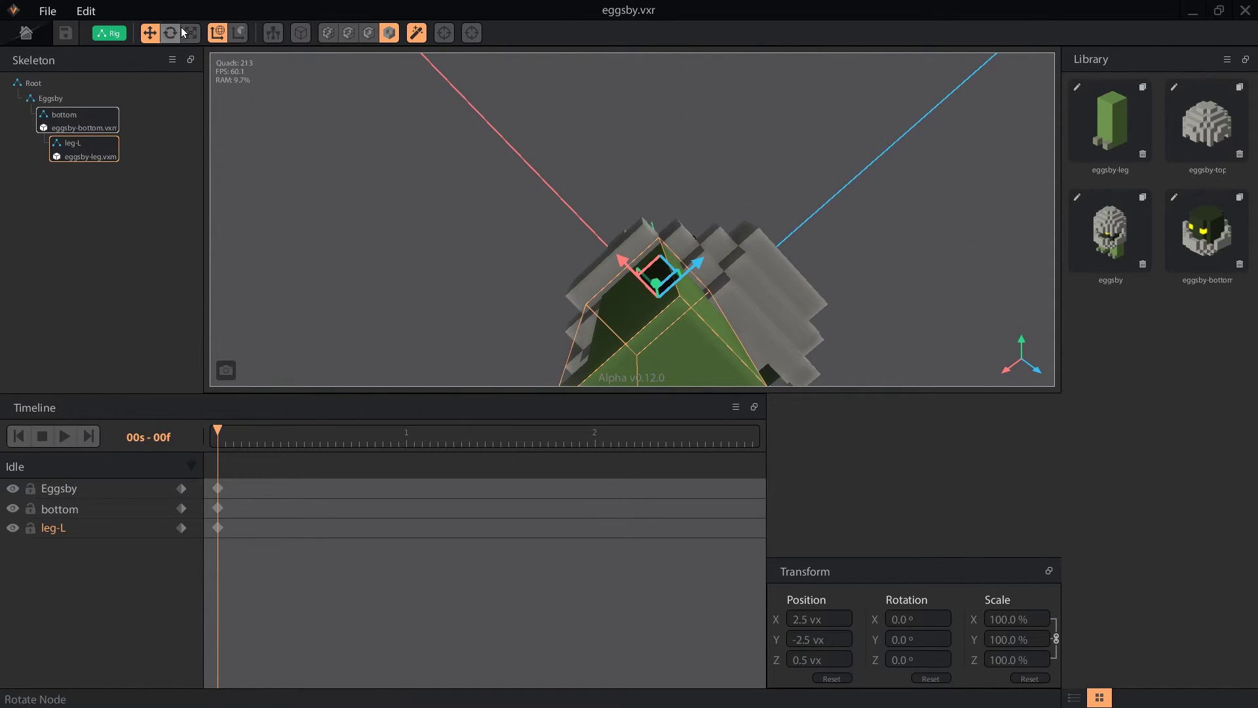
Scale leg-L uniformly to 90% with the Scale tool
left_click(192, 33)
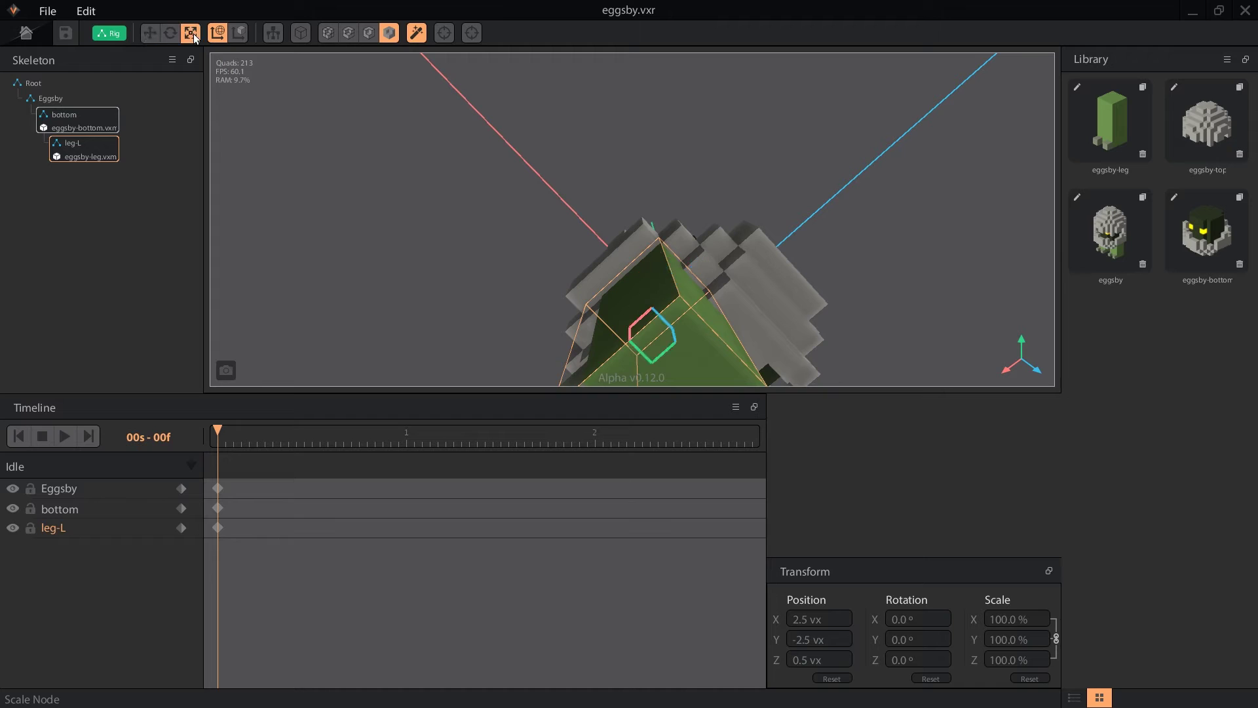
left_click(1003, 619)
type("9")
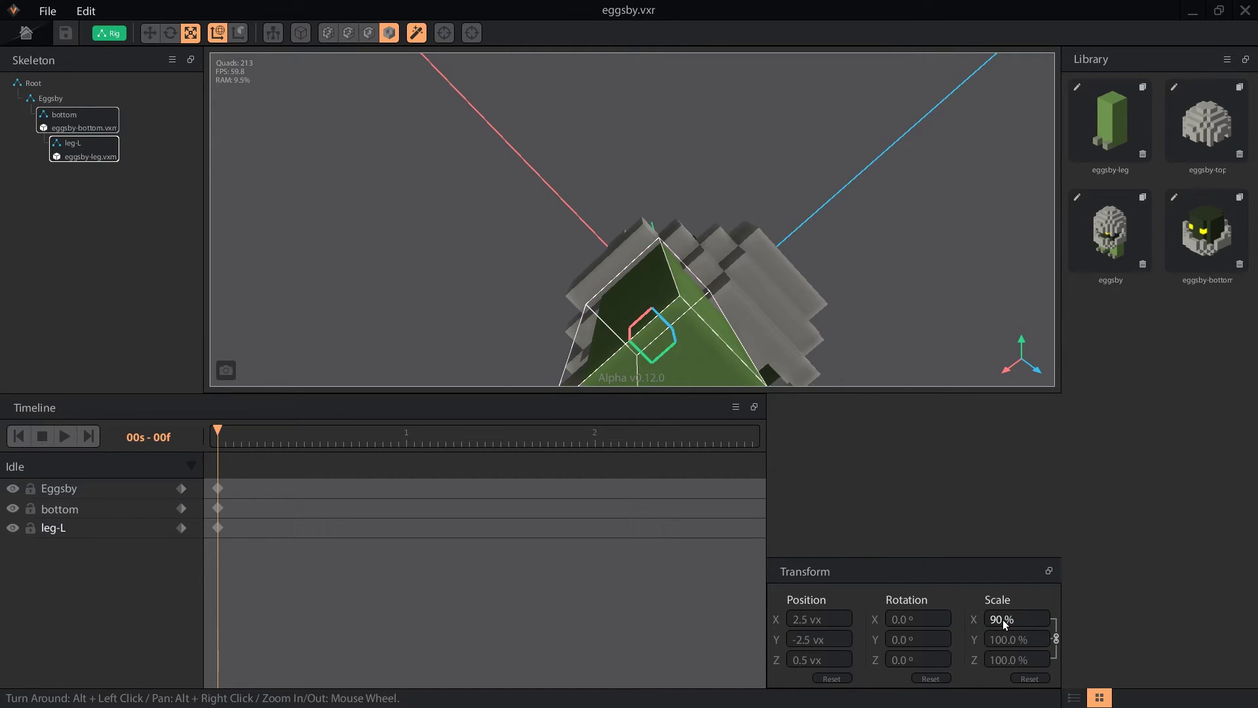
type("0")
key("Return")
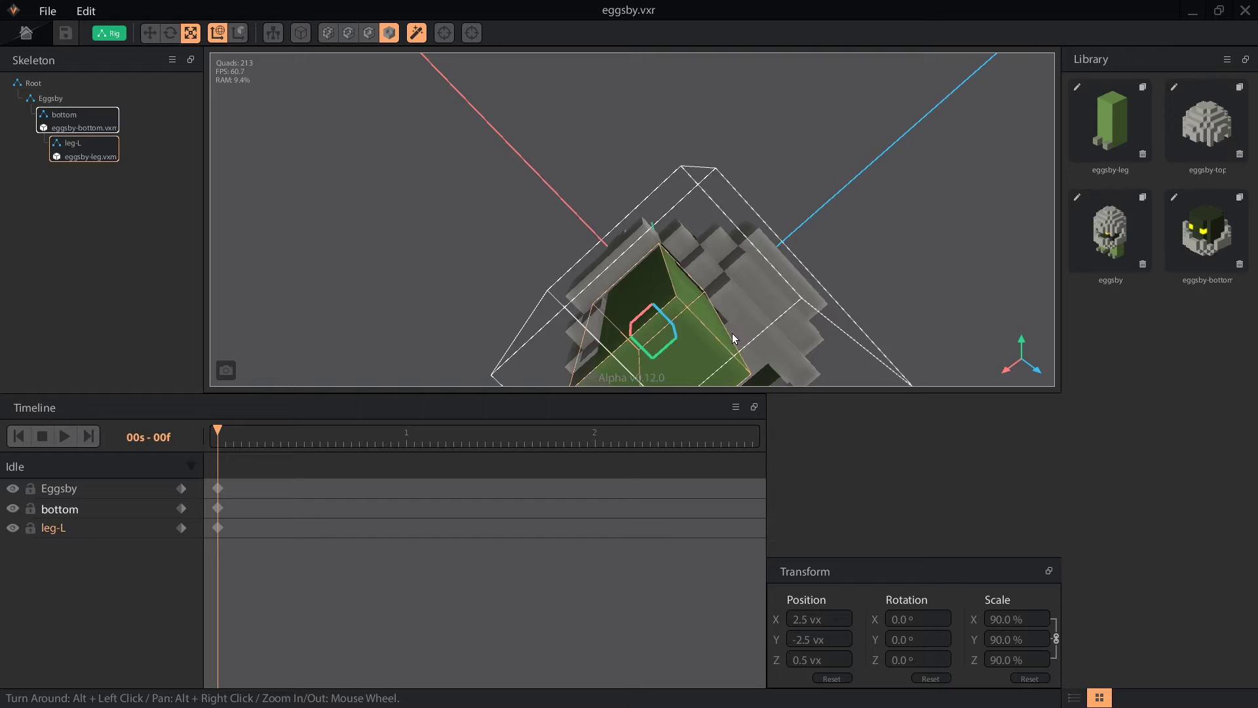
Resize leg-L interactively with the scale gizmo, ending at 613.7% on all axes
left_click_drag(715, 328, 754, 344, "alt")
scroll(697, 207, "down", 8)
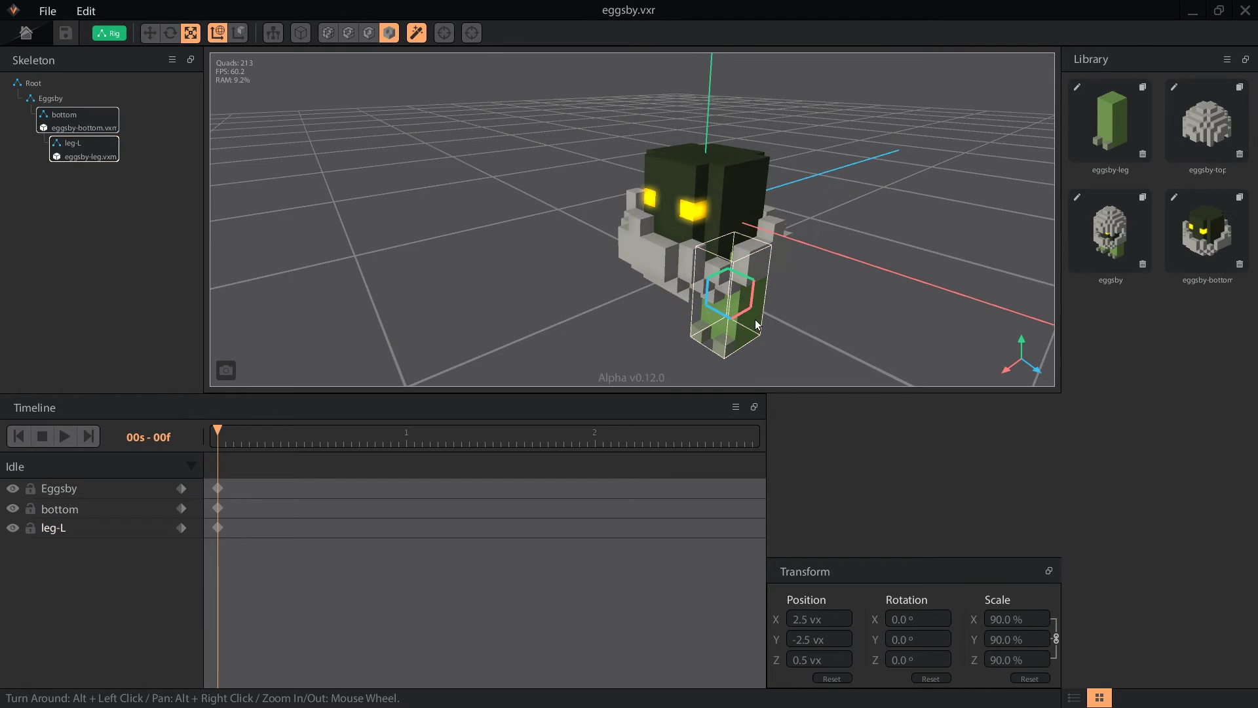
left_click_drag(745, 301, 1055, 265)
scroll(752, 295, "down", 5)
left_click_drag(773, 349, 38, 229)
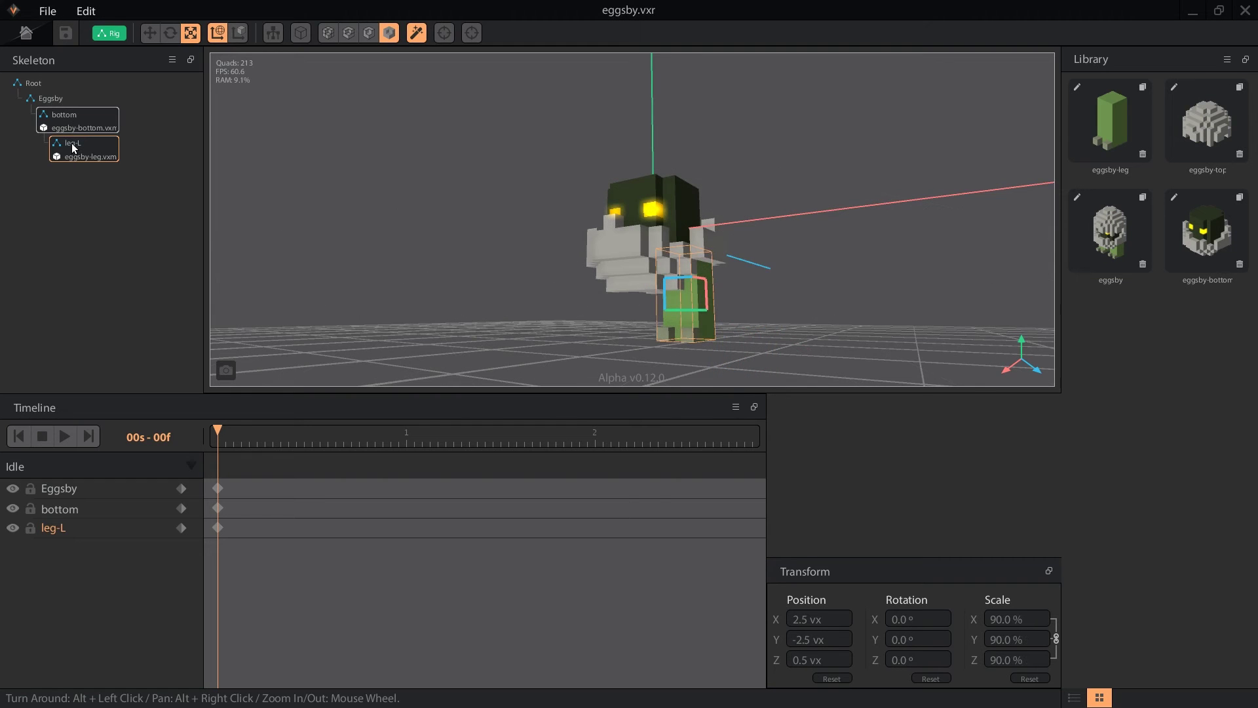
Duplicate the leg-L node as a new node named leg-R
right_click(73, 146)
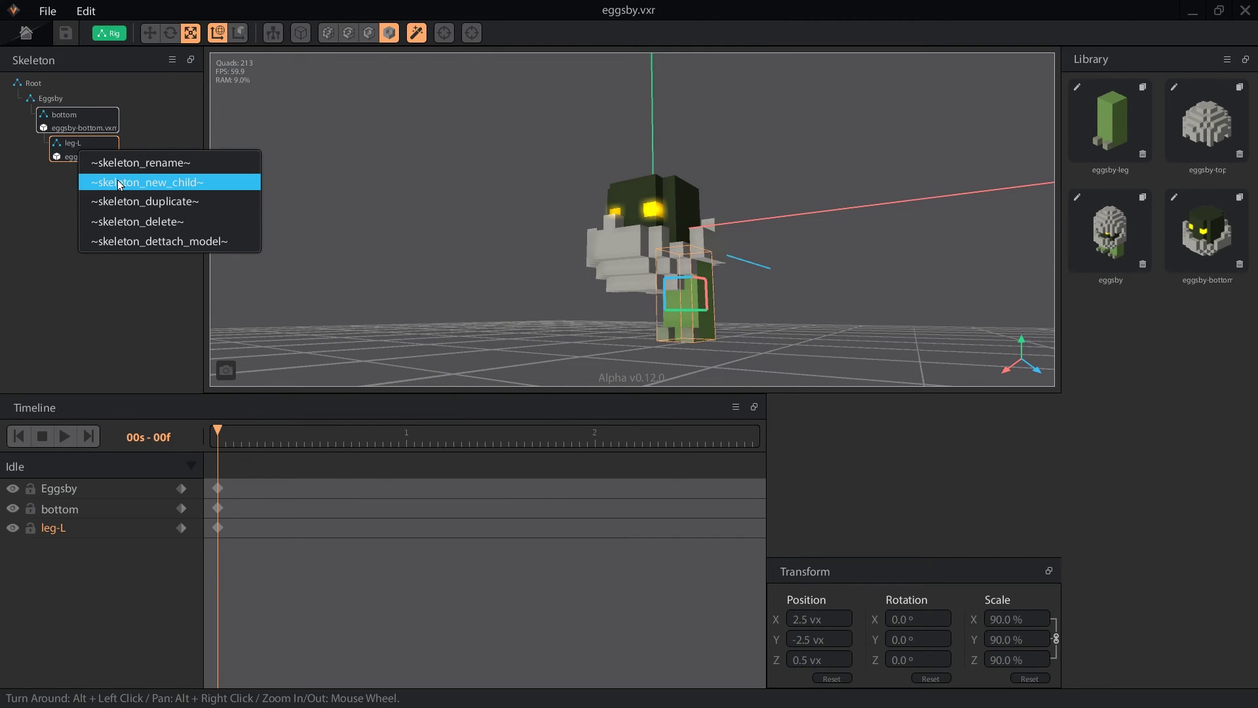
left_click(128, 200)
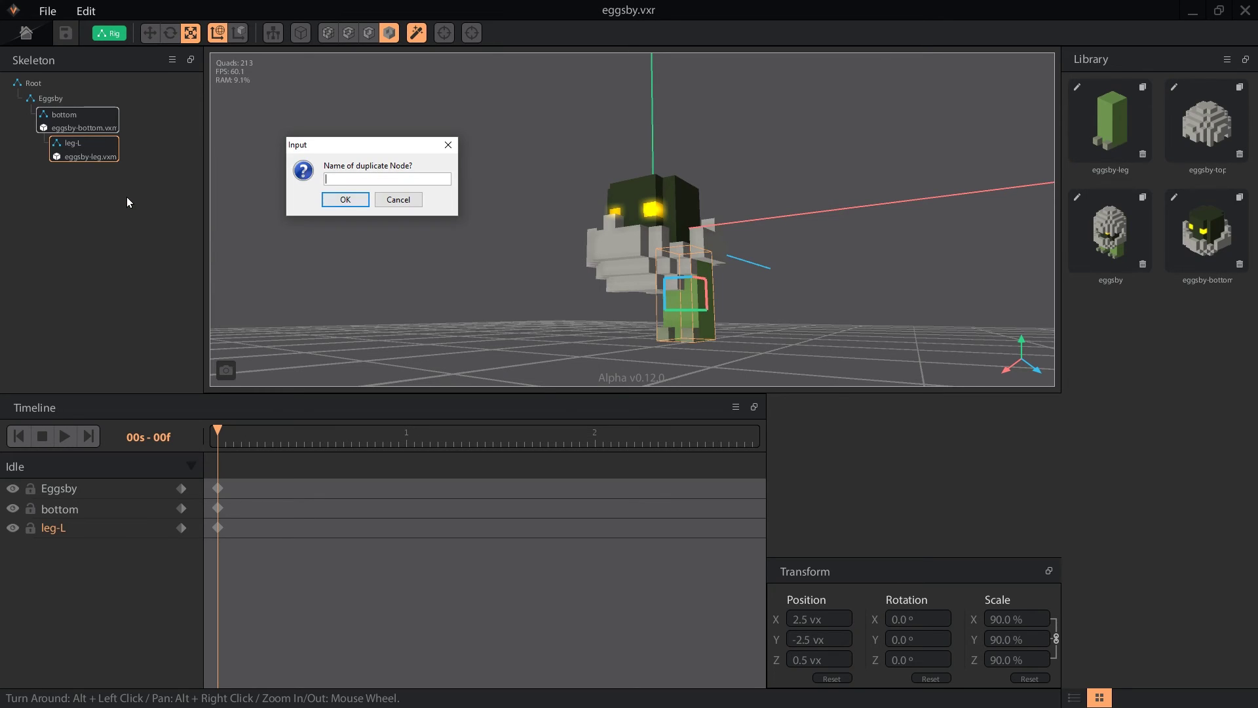
type("leg-R")
left_click(330, 200)
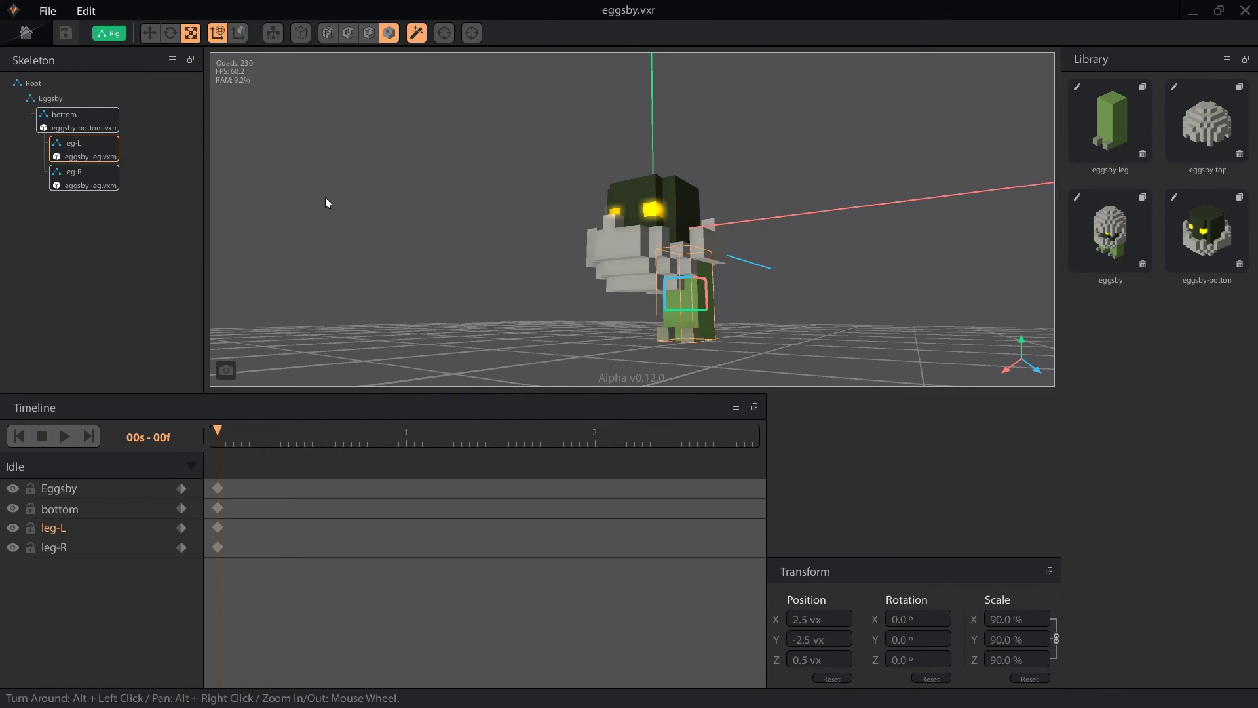
Move leg-R along X to -2.5 vx, opposite the left leg
left_click(149, 29)
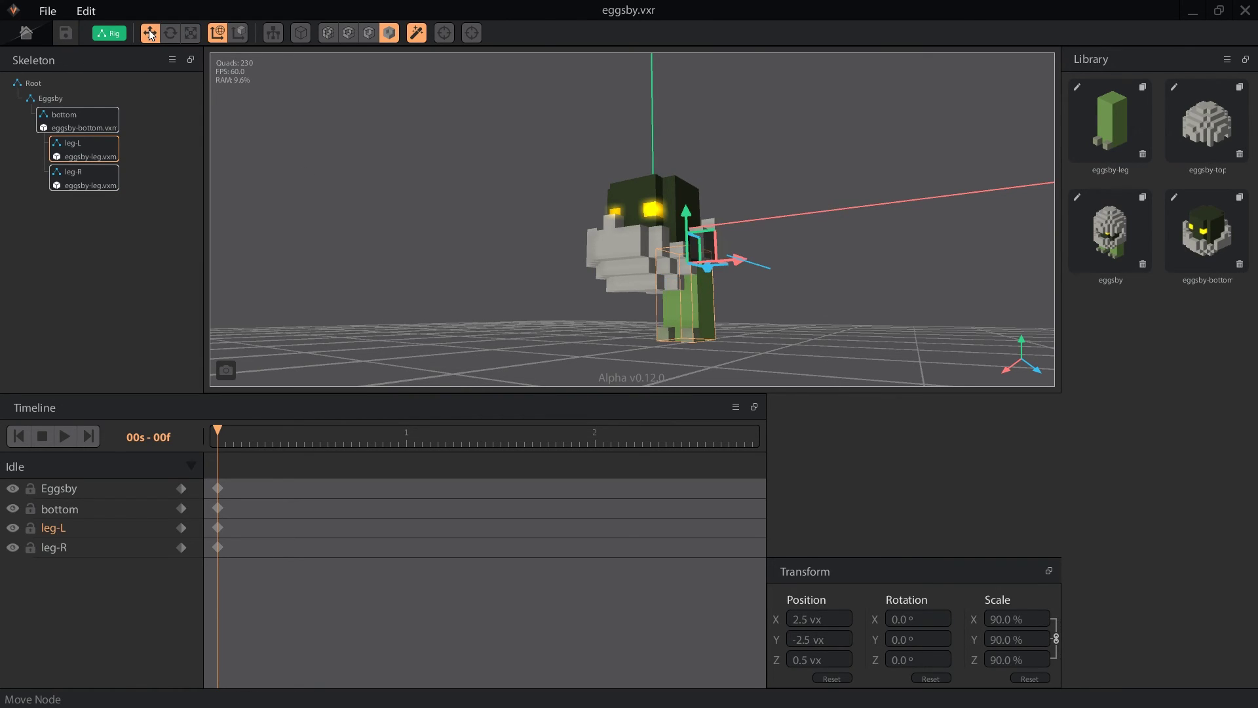
left_click_drag(744, 261, 676, 276)
left_click(682, 304)
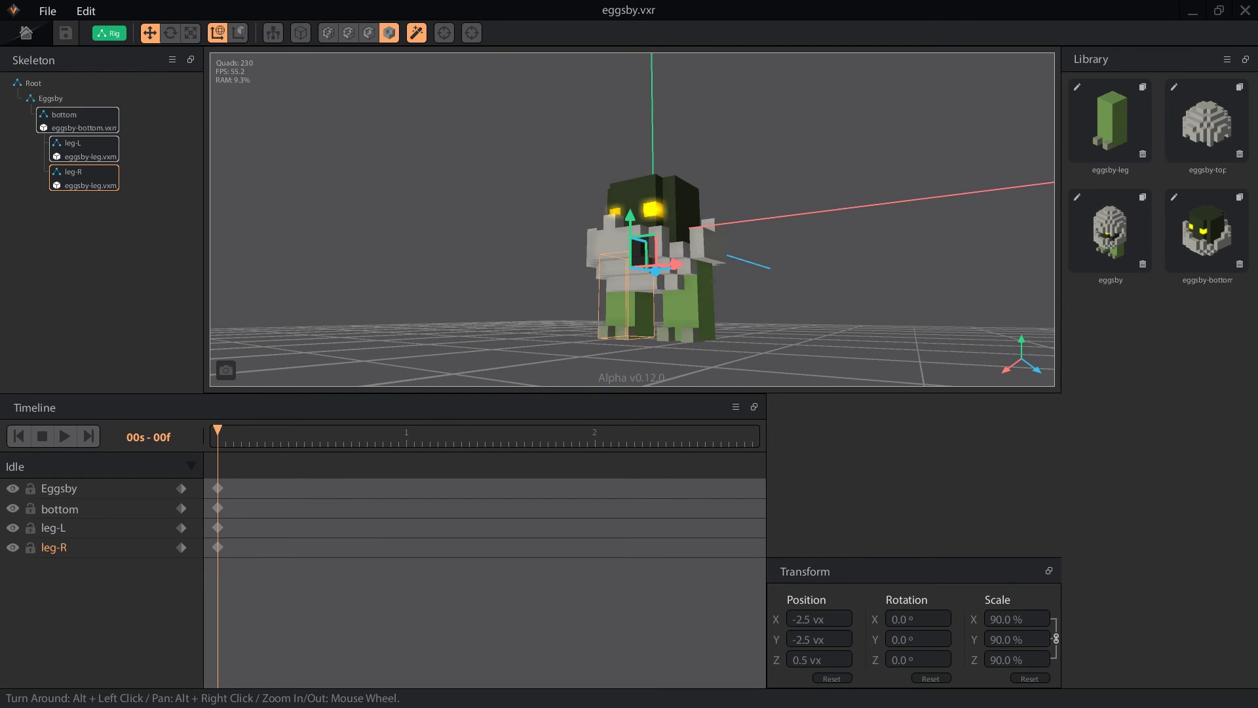
left_click_drag(697, 296, 836, 288, "alt")
left_click(837, 288)
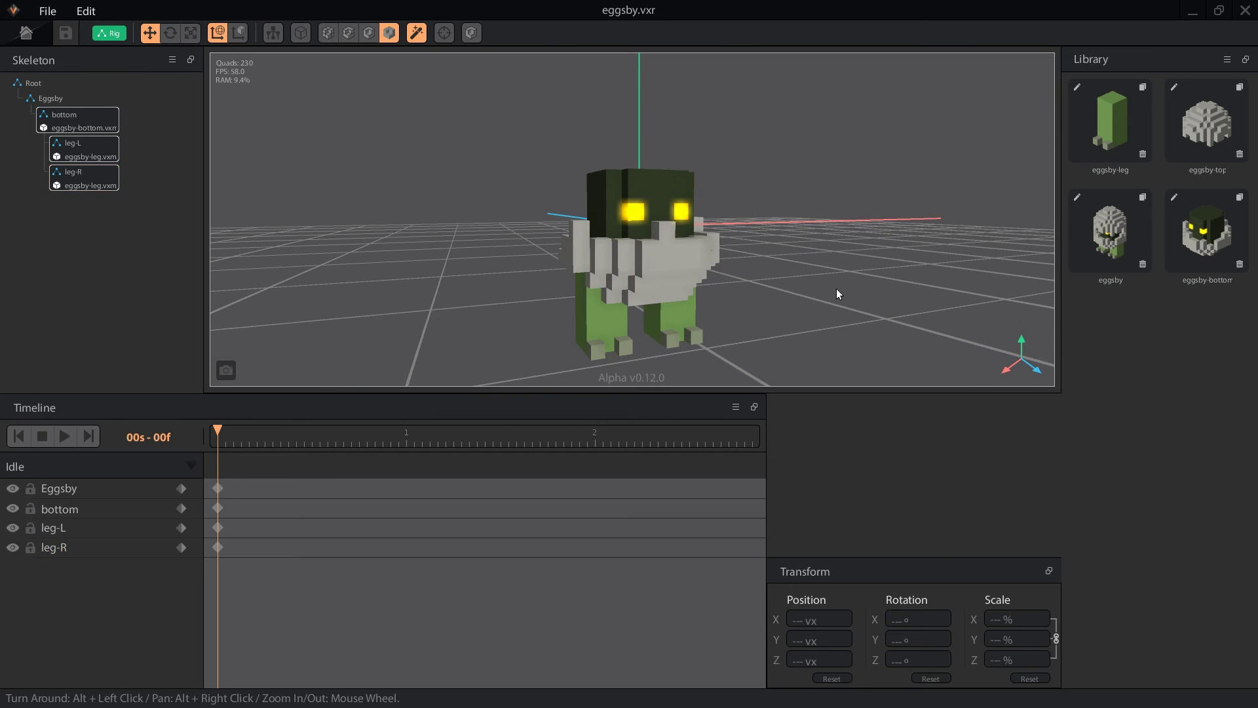
Add a top child node under bottom and attach the eggsby-top model to it
right_click(68, 120)
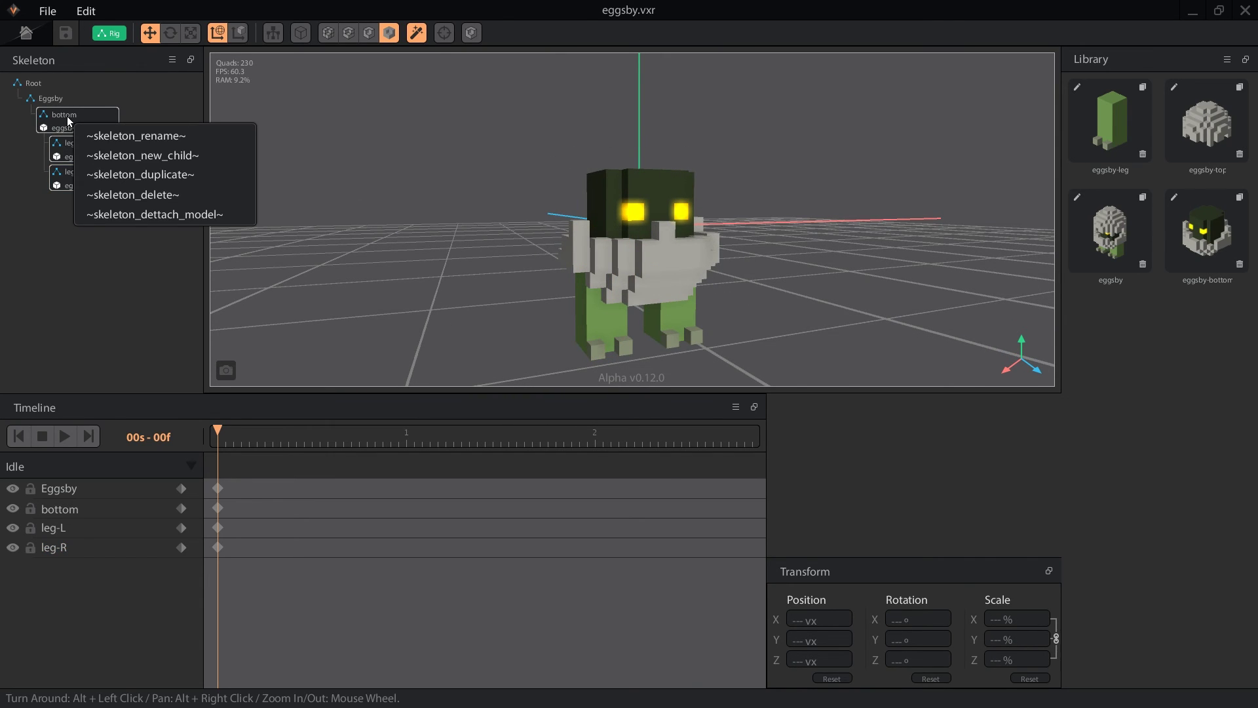
left_click(125, 157)
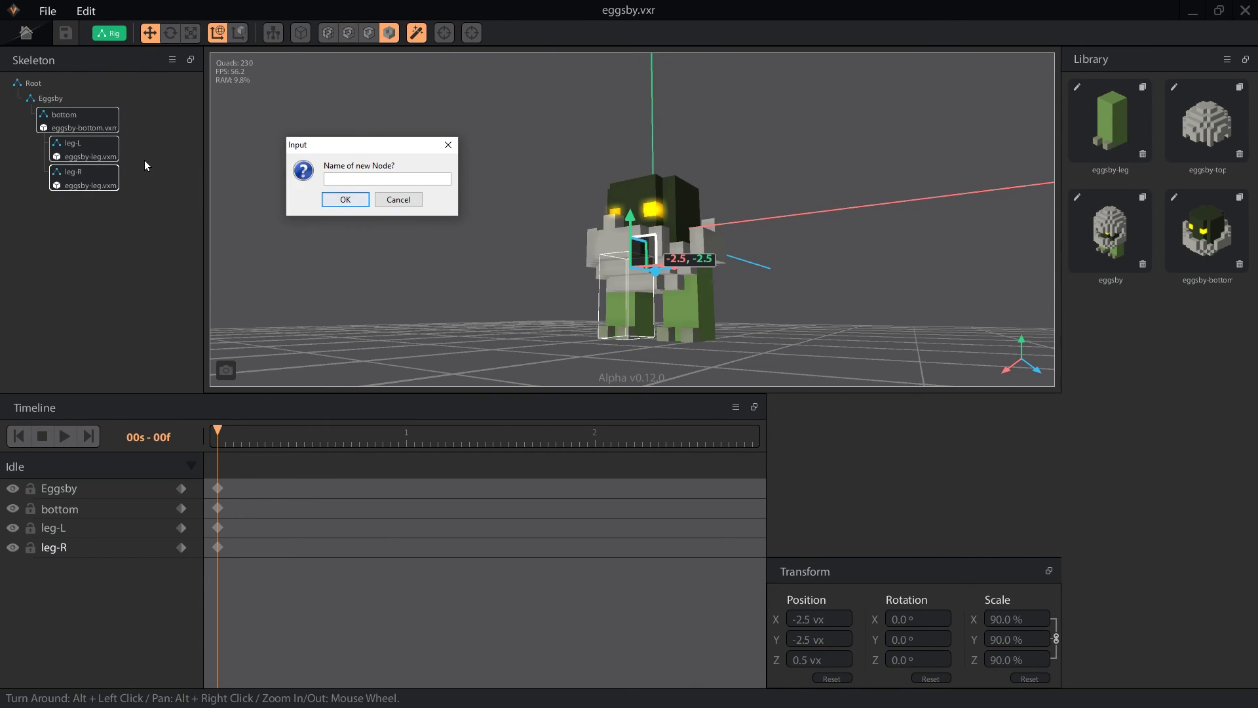
type("top")
key("Return")
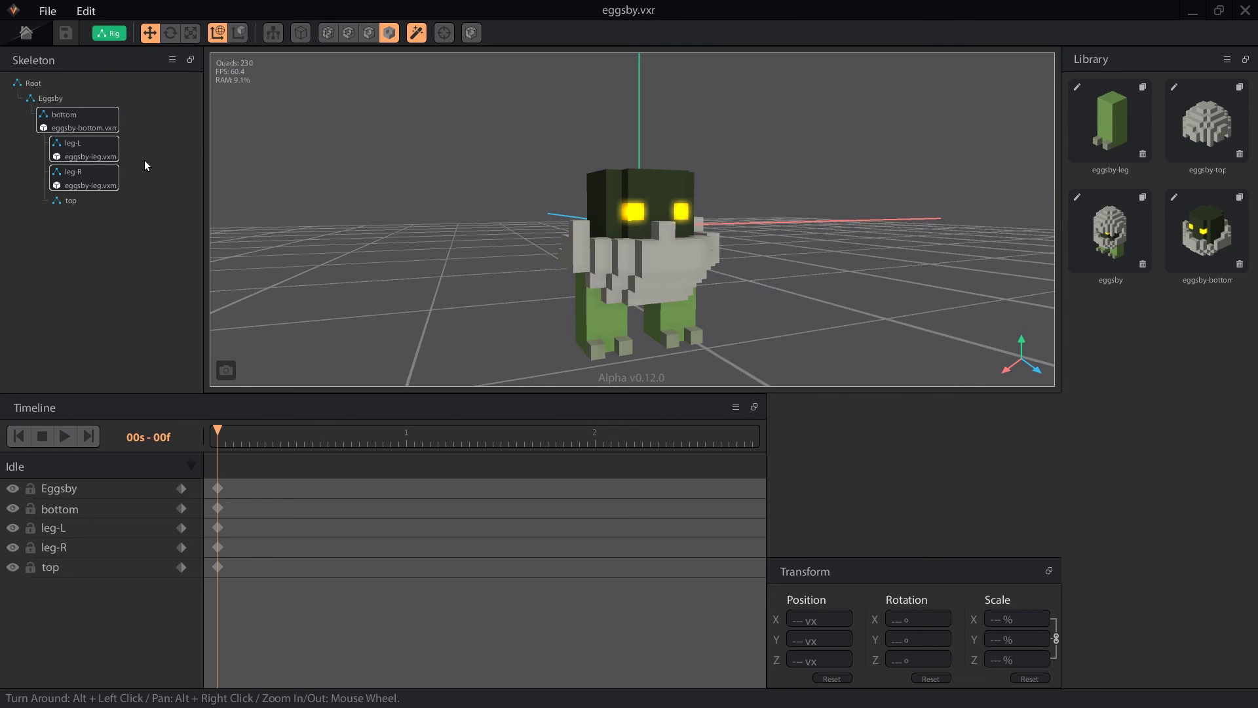
left_click_drag(1206, 158, 72, 203)
left_click_drag(734, 262, 611, 221, "alt")
Place top at 0.5, 3.4, -0.3 vx on the body and tilt it 15° on X
left_click(642, 232)
left_click_drag(718, 226, 724, 221)
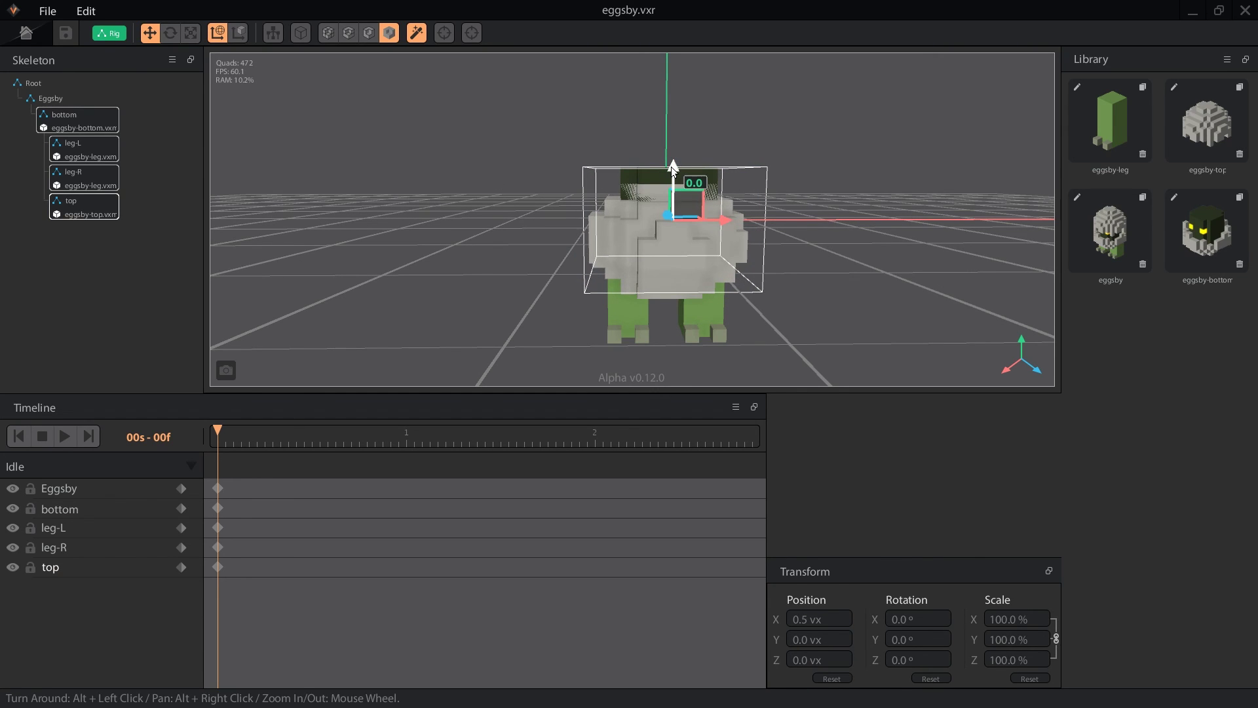
left_click_drag(669, 190, 641, 172)
type("15")
key("Return")
left_click_drag(514, 146, 503, 146)
scroll(588, 236, "up", 5)
scroll(747, 260, "down", 5)
left_click(747, 260)
left_click_drag(745, 259, 721, 302, "alt")
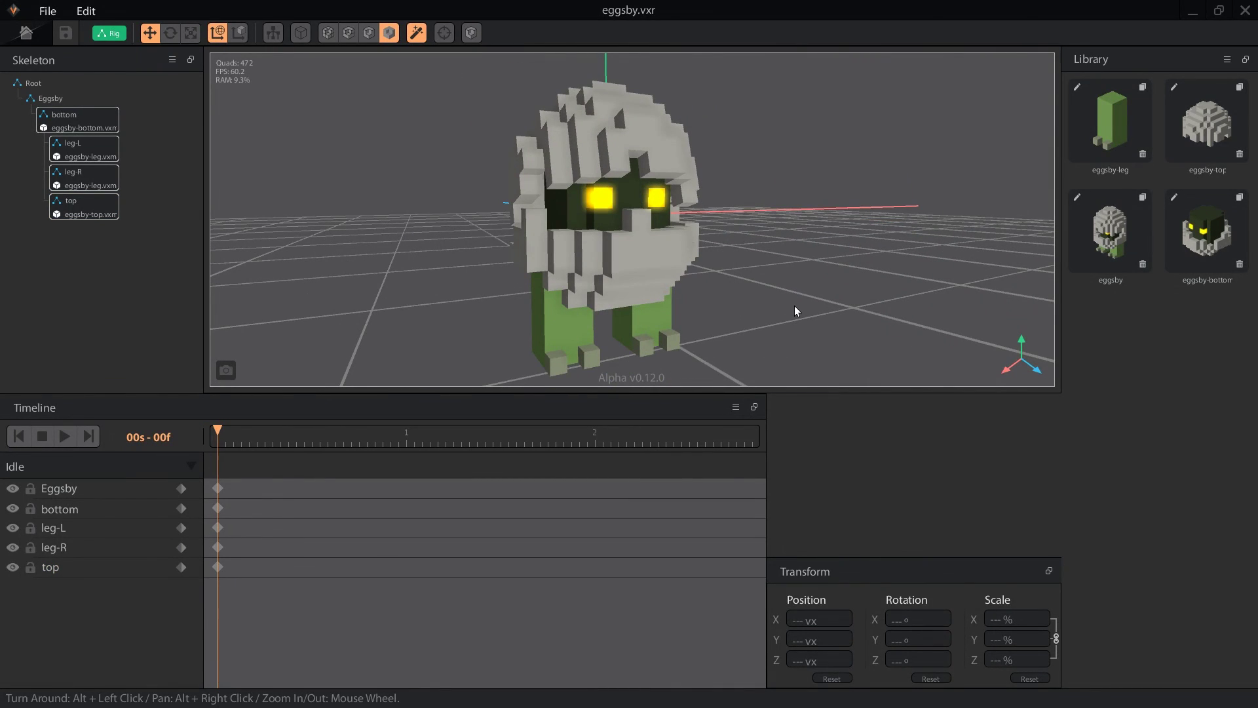